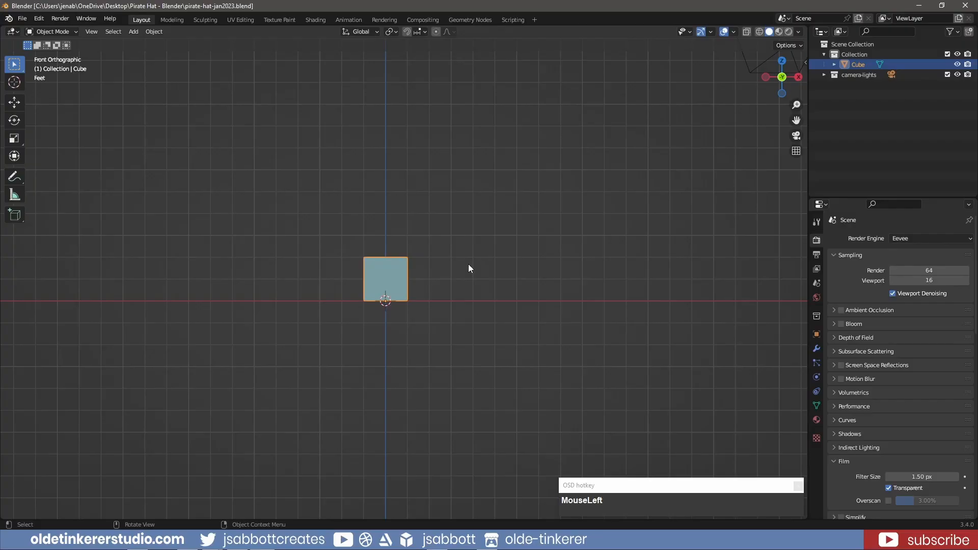
Replace the default cube with a plane mesh at the origin, shown in top view
key(Delete)
key(shift+a)
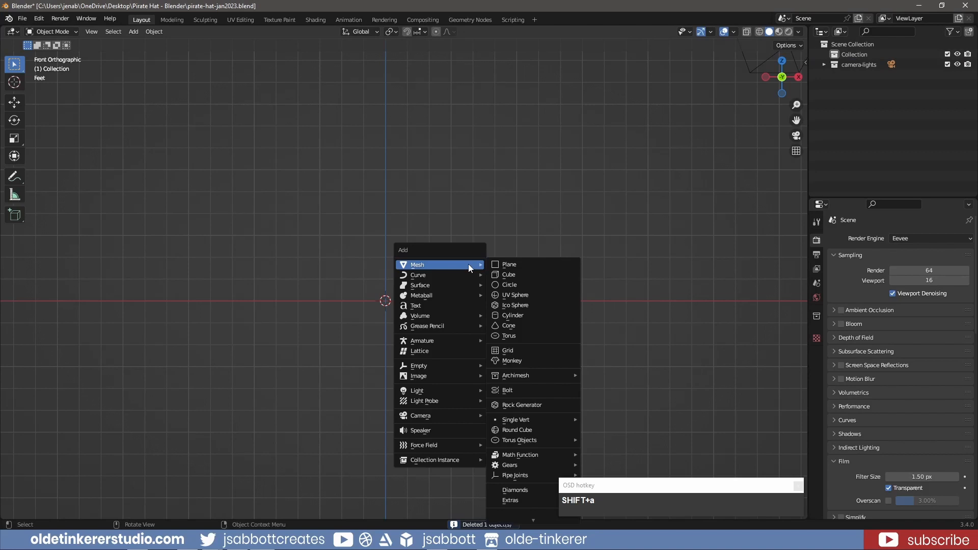
click(515, 264)
key(KP_7)
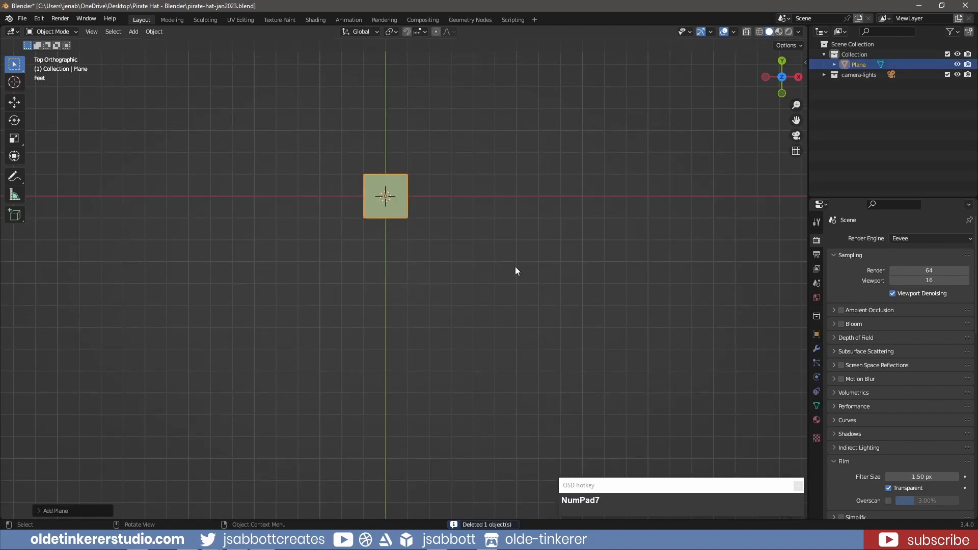
scroll(515, 270, up, 5)
shift+middle_drag(494, 173, 565, 396)
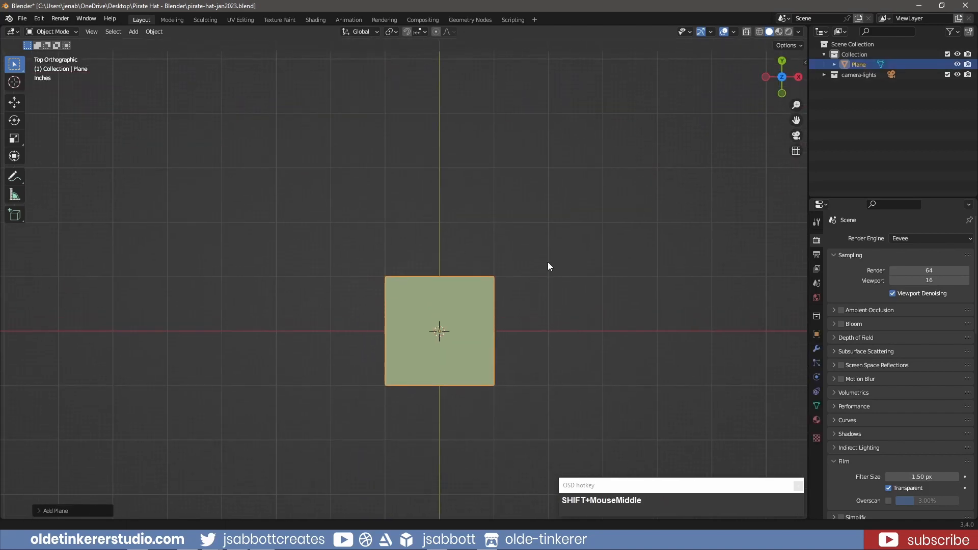
shift+middle_drag(548, 263, 553, 254)
Hide the camera-lights collection and rename the plane object to hat
click(958, 74)
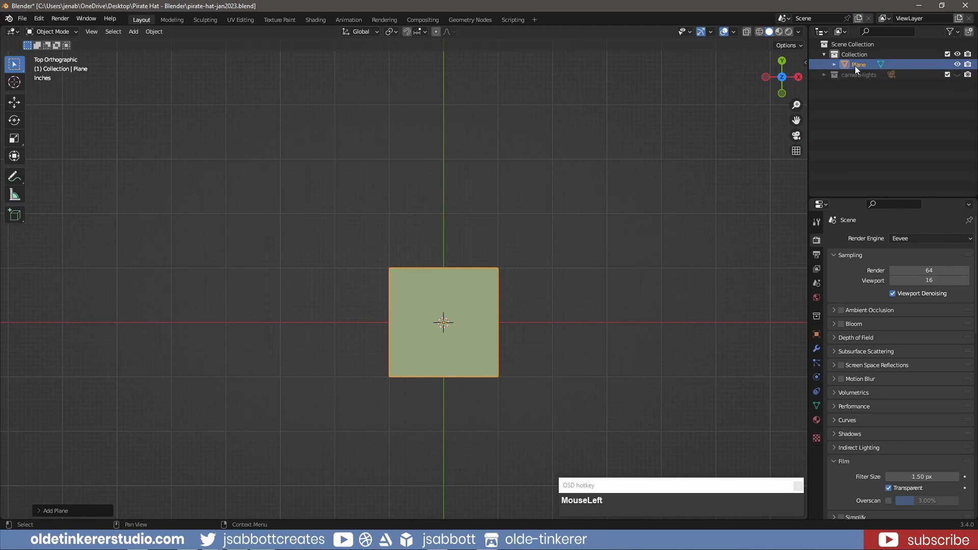
double_click(855, 65)
text(hat)
key(Return)
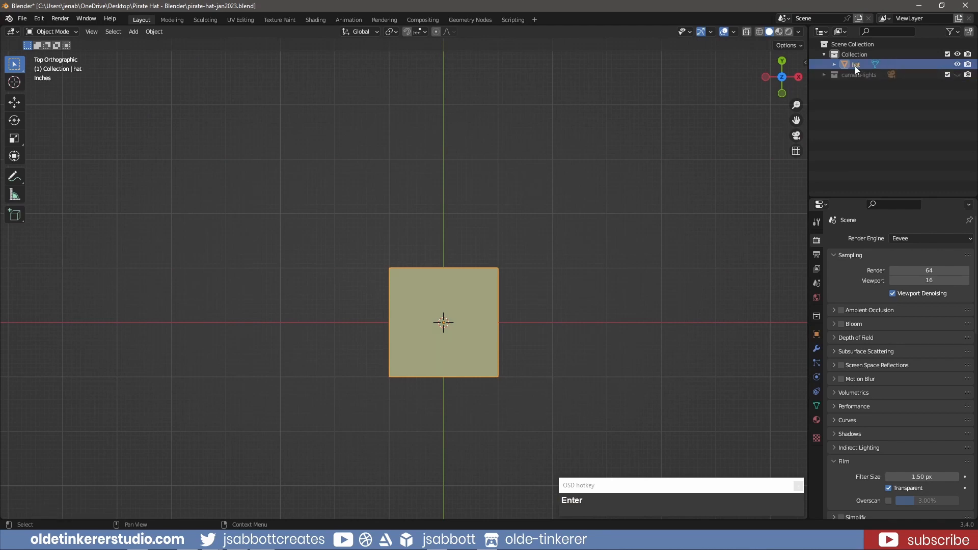
Merge the plane's two upper vertices at their center in Edit Mode to turn the square into a triangle
key(Tab)
scroll(503, 244, up, 3)
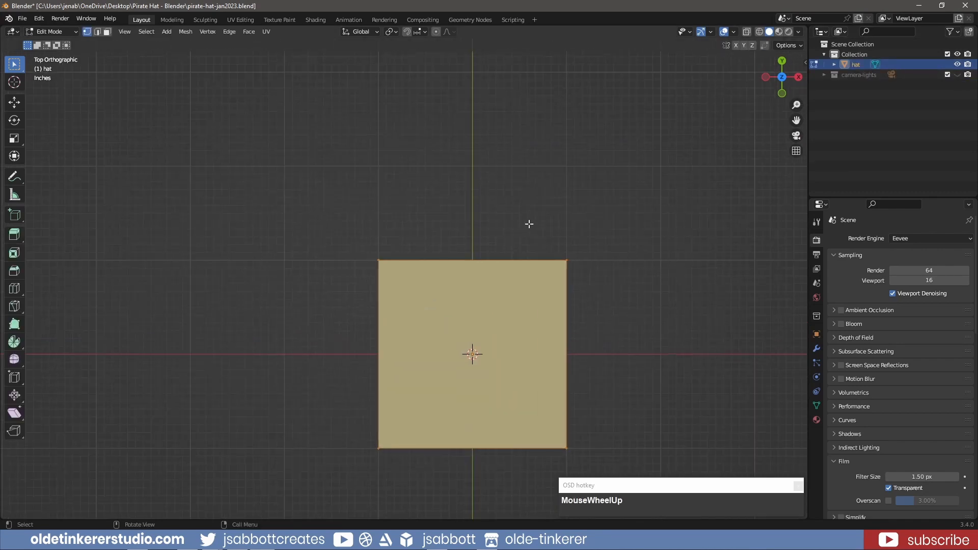
shift+middle_drag(529, 224, 476, 168)
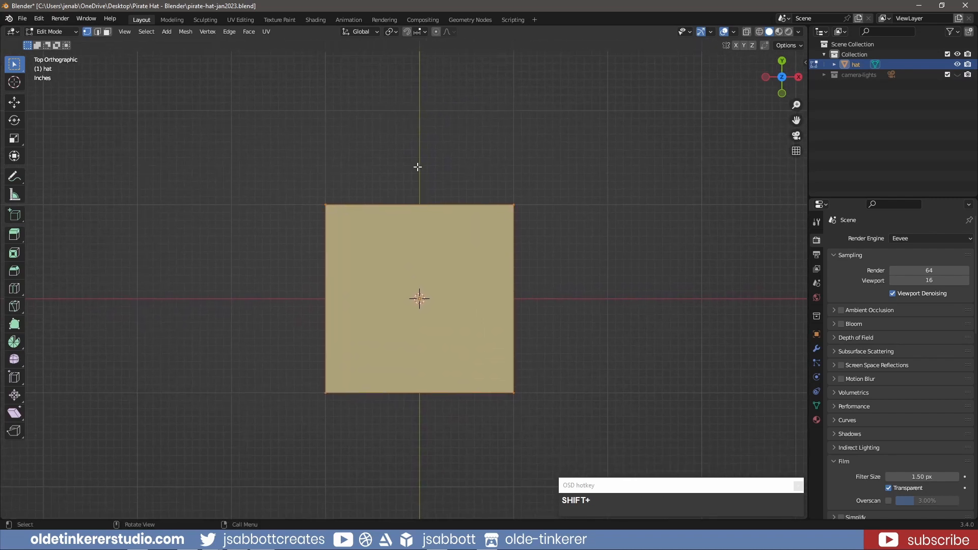
drag(296, 179, 550, 227)
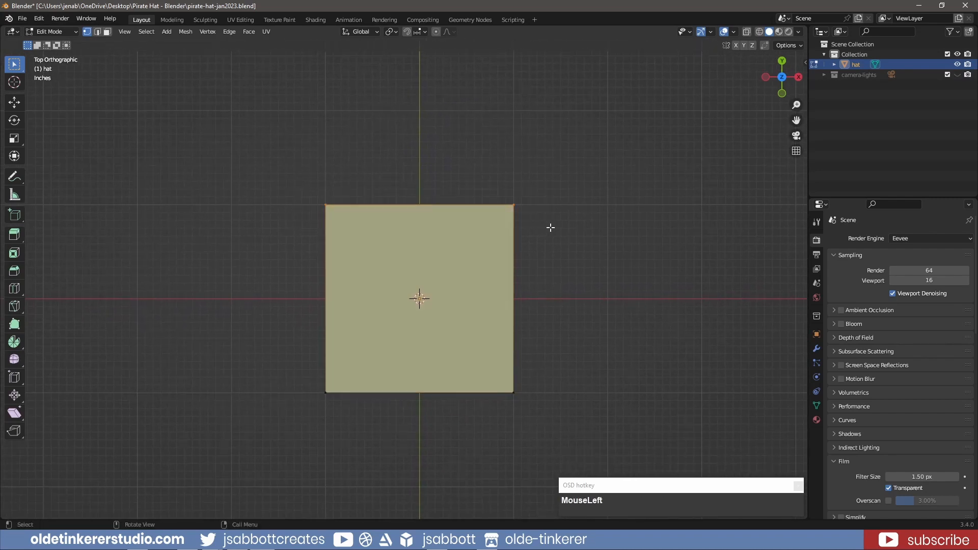
key(m)
click(550, 227)
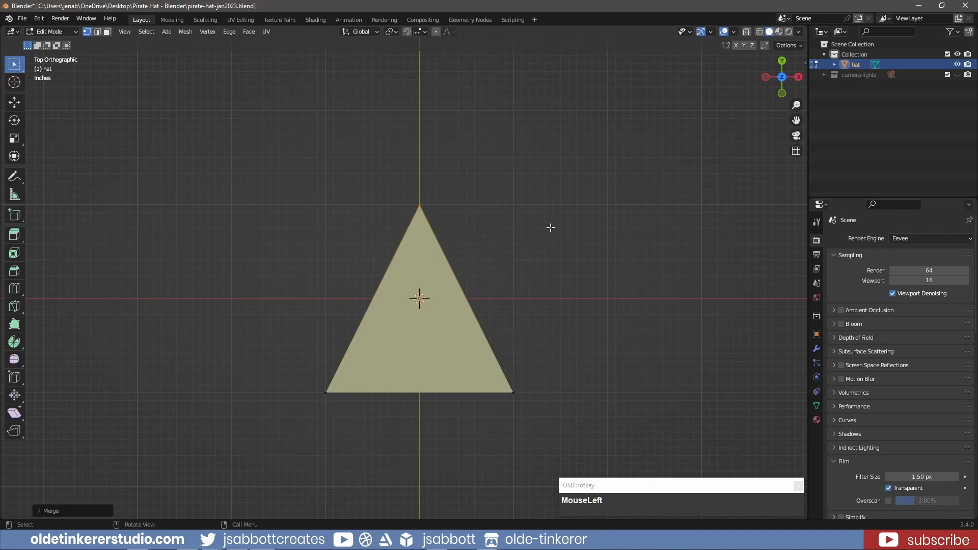
Set the transform orientation to Normal and extrude the triangle's right slanted edge outward 1' along normal Z
key(2)
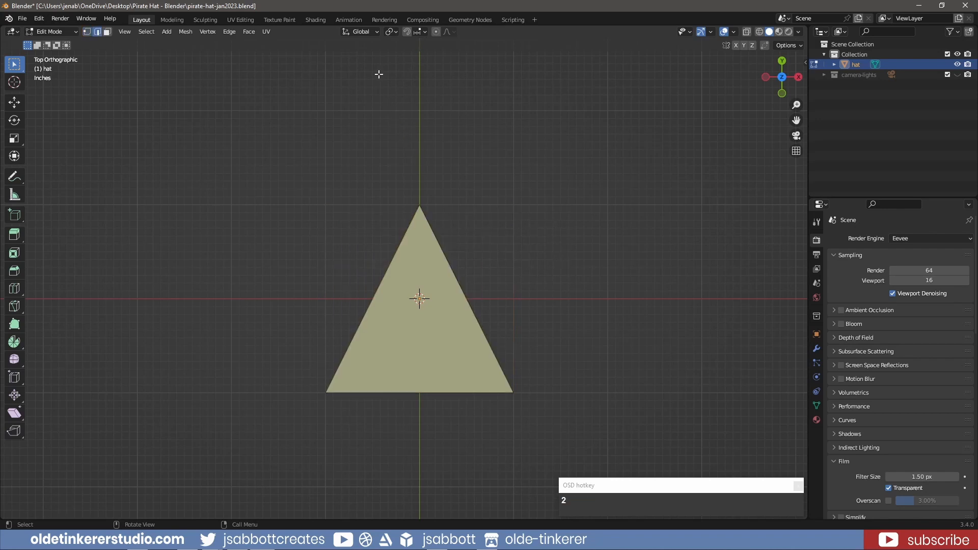
click(362, 33)
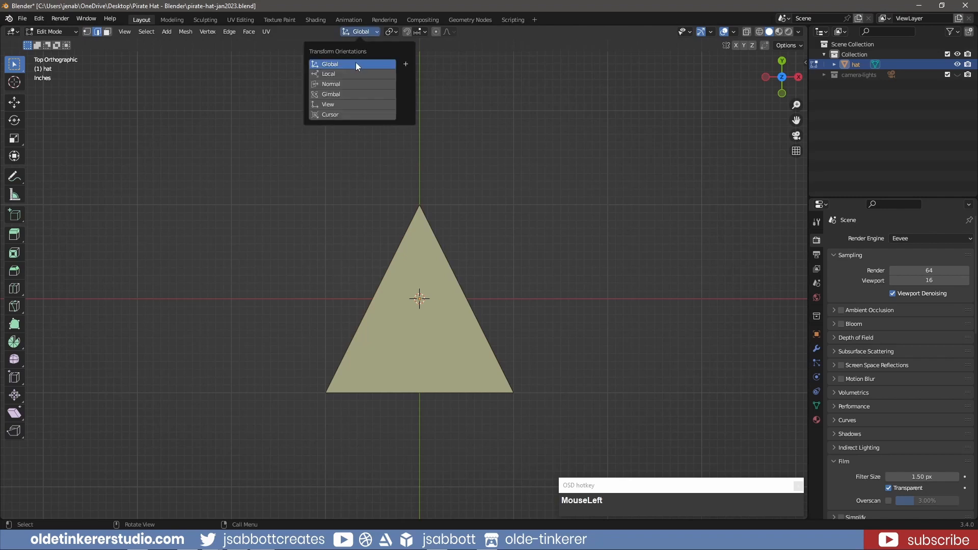
click(352, 86)
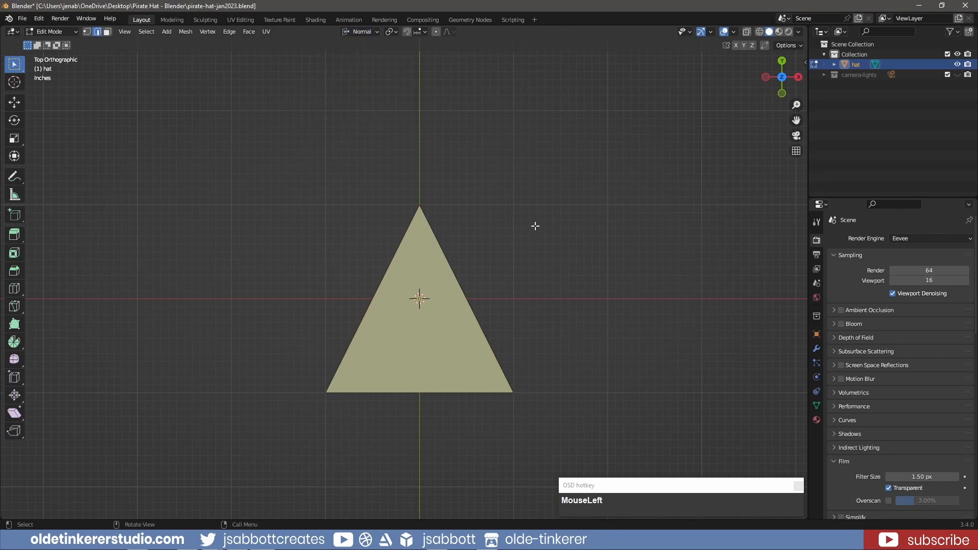
click(449, 266)
key(e)
key(z)
key(KP_1)
click(492, 233)
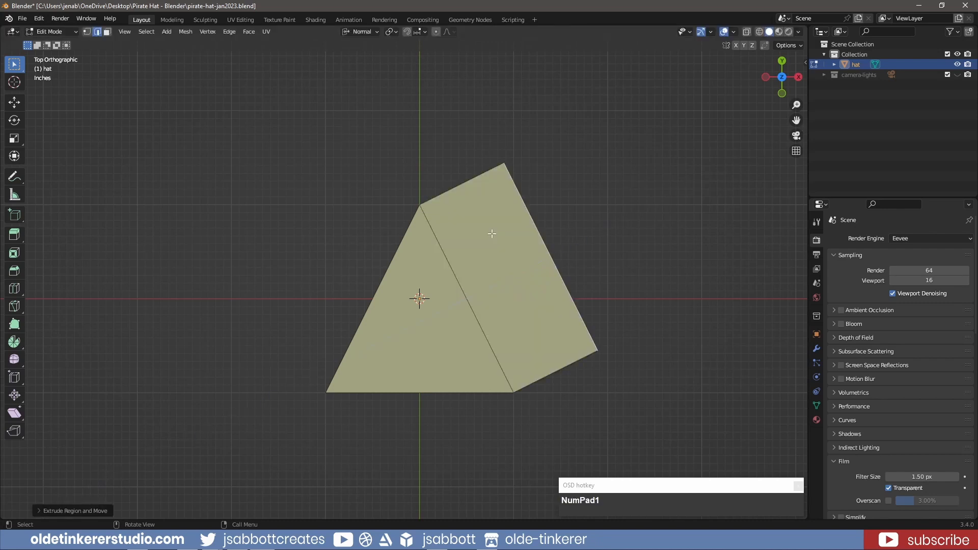
Extrude the triangle's left slanted edge outward 1' along normal Z
click(400, 245)
key(e)
key(z)
key(KP_1)
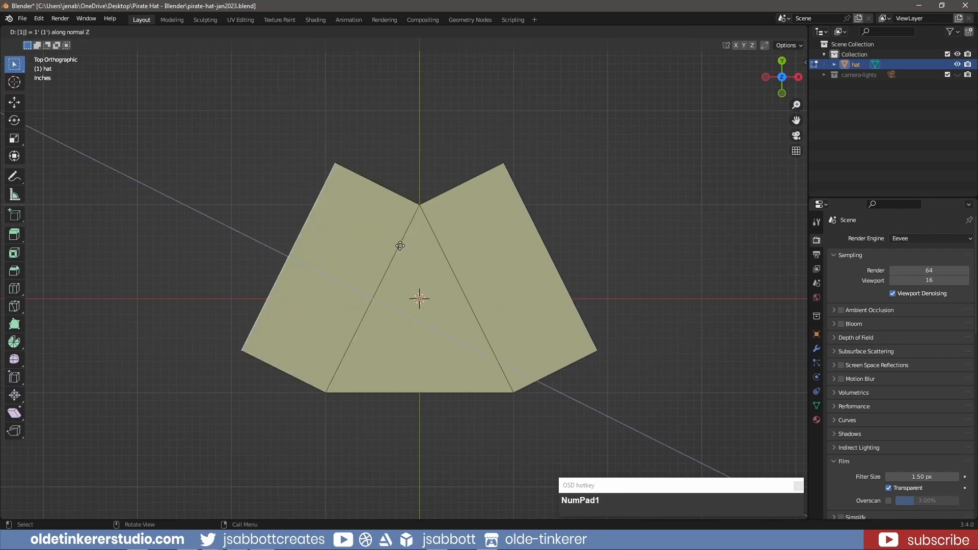
click(400, 246)
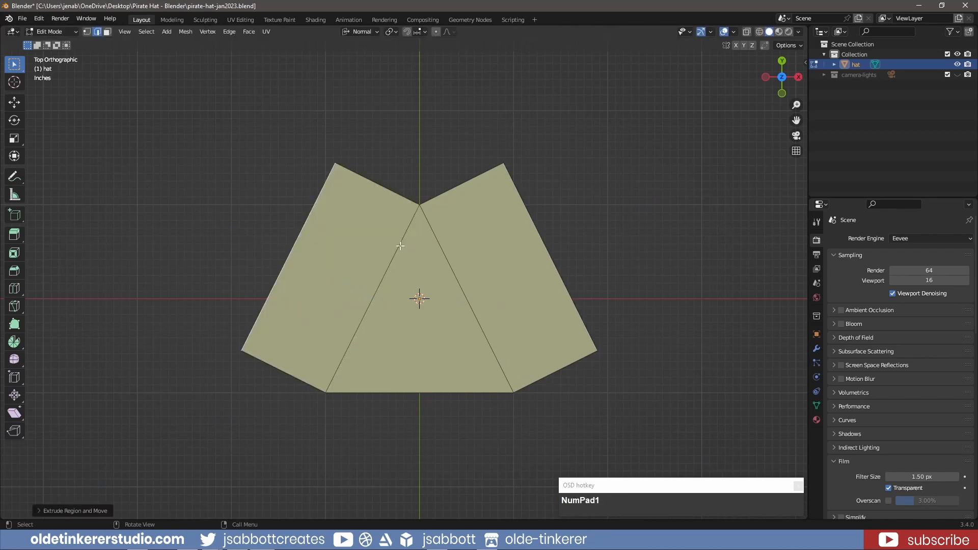
Extrude the triangle's base edge outward 1' along normal Z
click(418, 391)
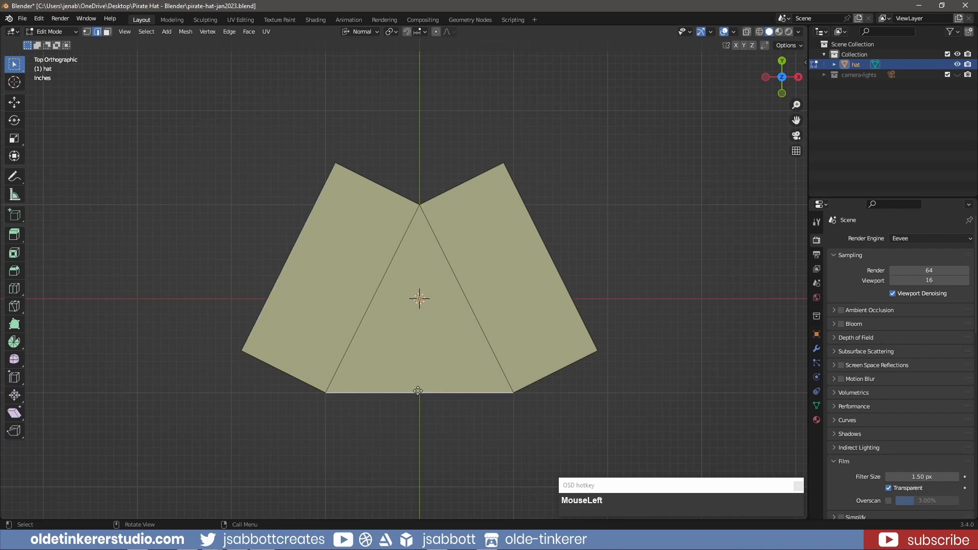
key(e)
key(z)
key(KP_1)
click(419, 391)
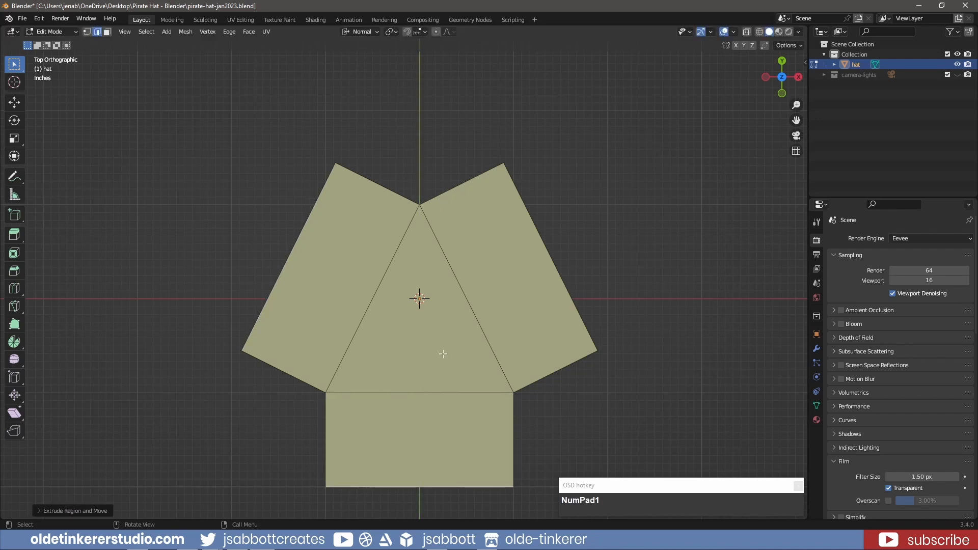
shift+middle_drag(445, 353, 433, 280)
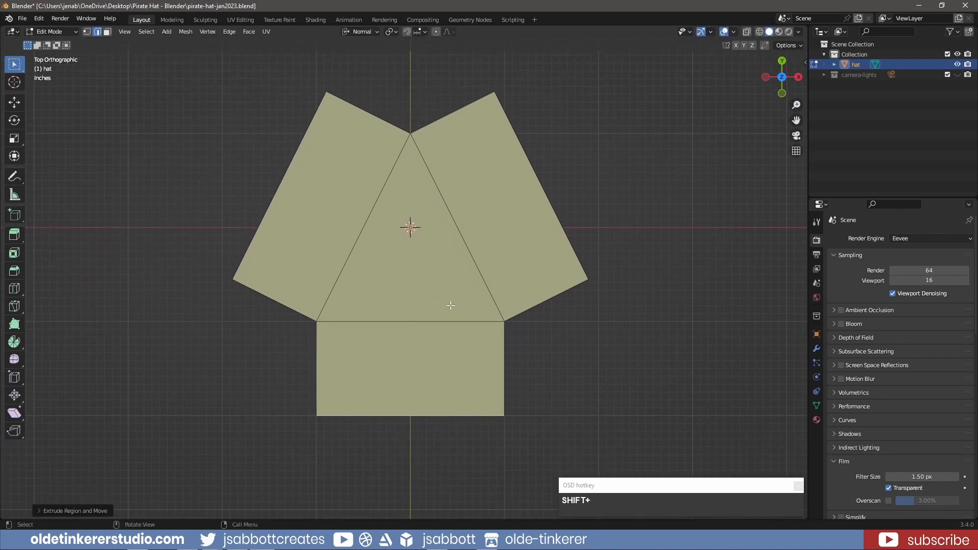
Add a Subdivision Surface modifier to the hat and set its viewport levels to 2
click(818, 349)
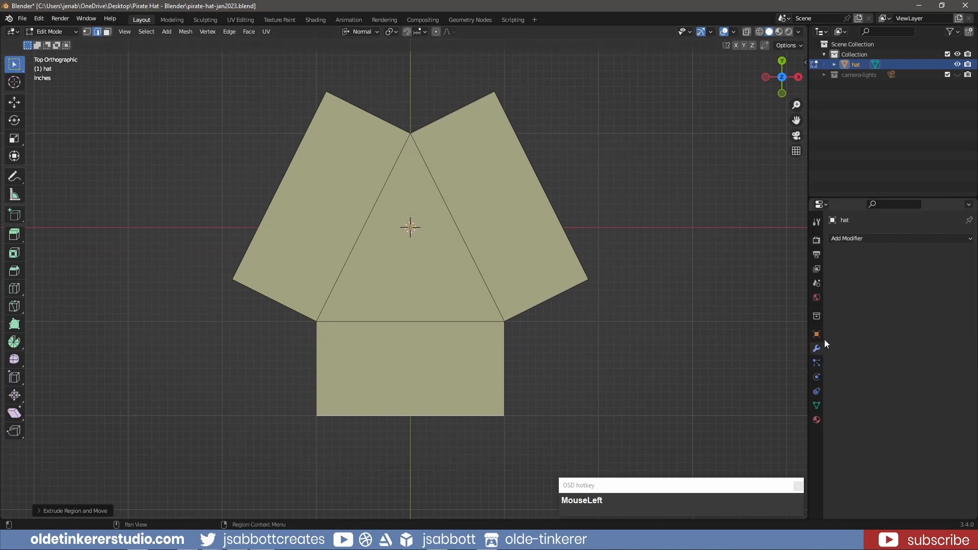
click(873, 238)
click(787, 423)
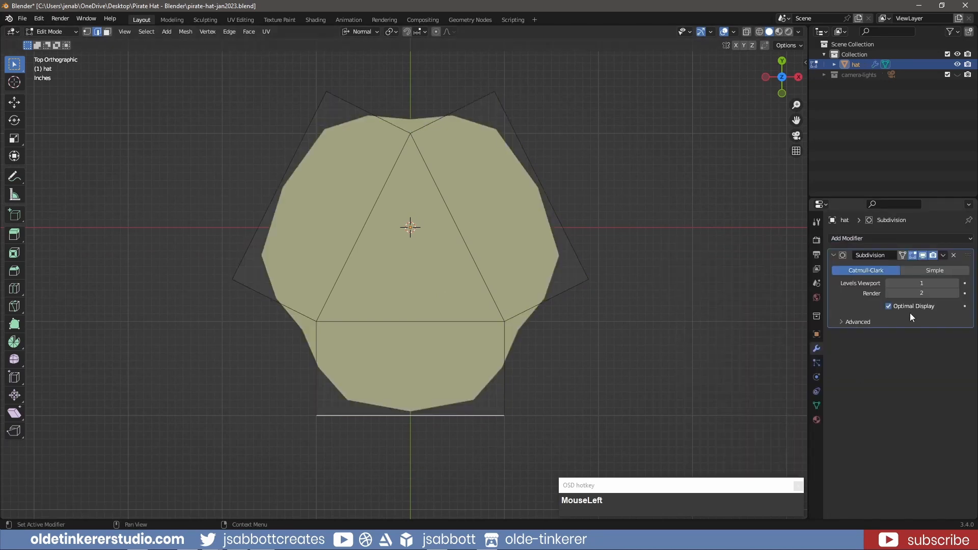
click(957, 283)
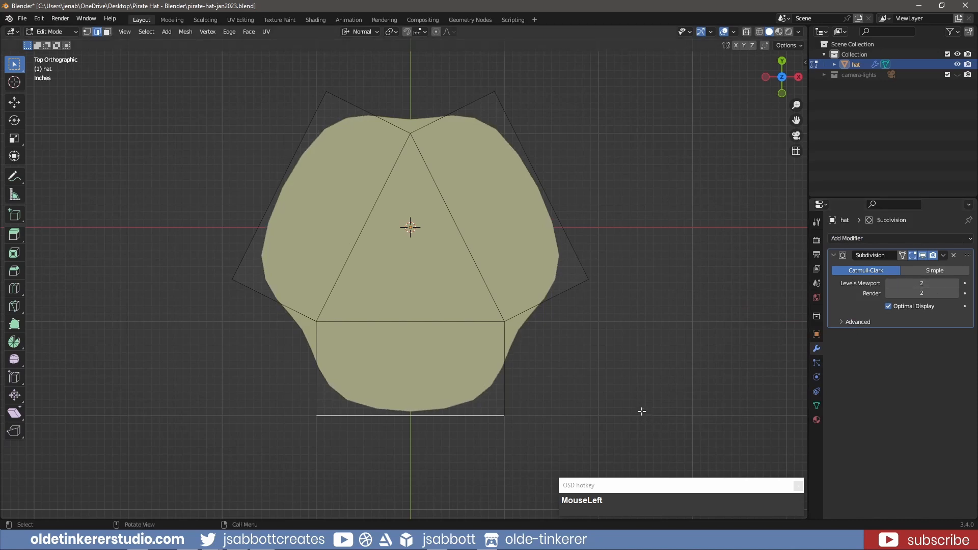
Extrude the central triangle face upward to form the hat's crown
middle_drag(640, 408, 616, 319)
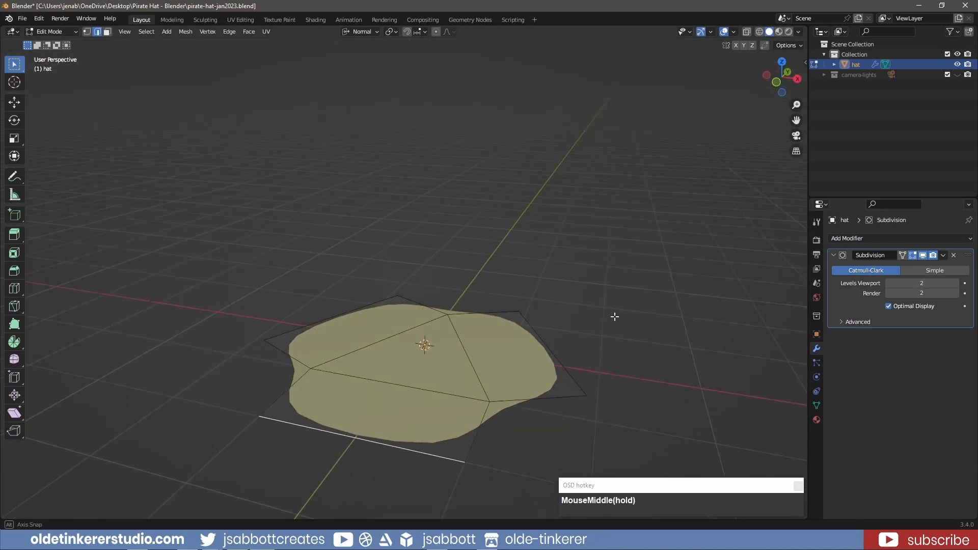
shift+middle_drag(590, 367, 613, 306)
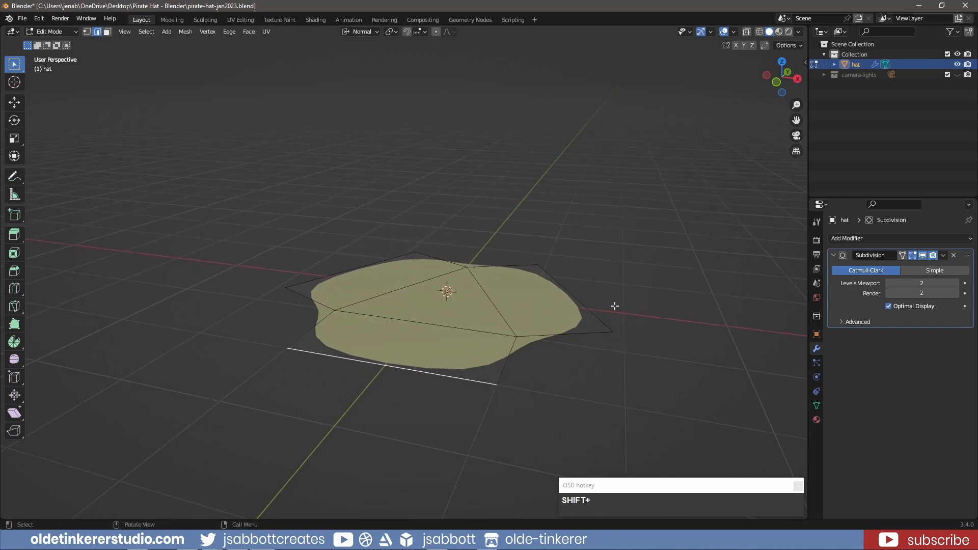
key(3)
click(472, 307)
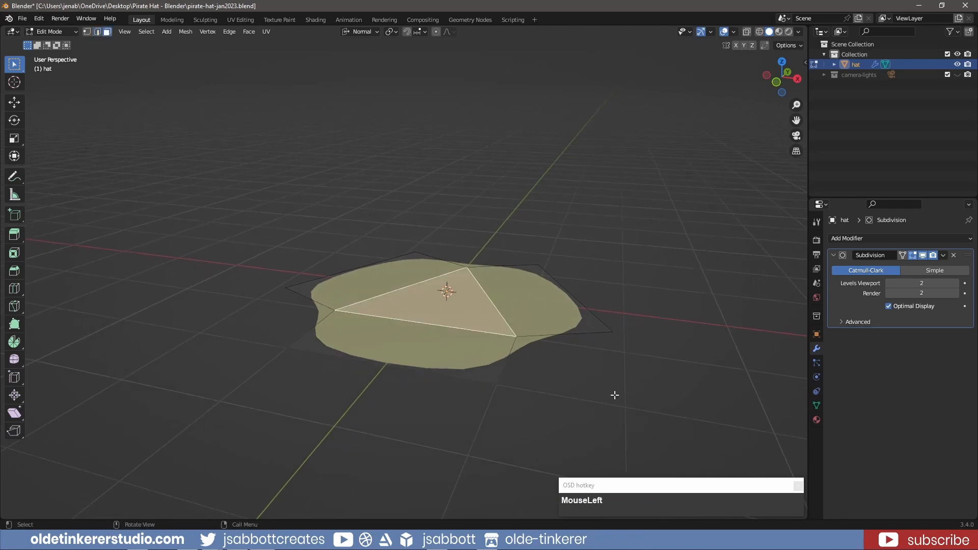
key(e)
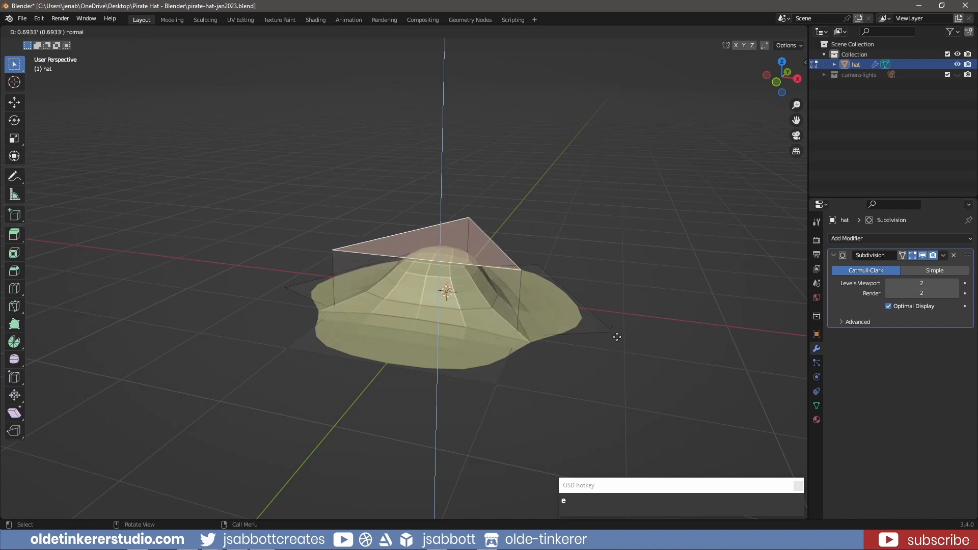
click(618, 321)
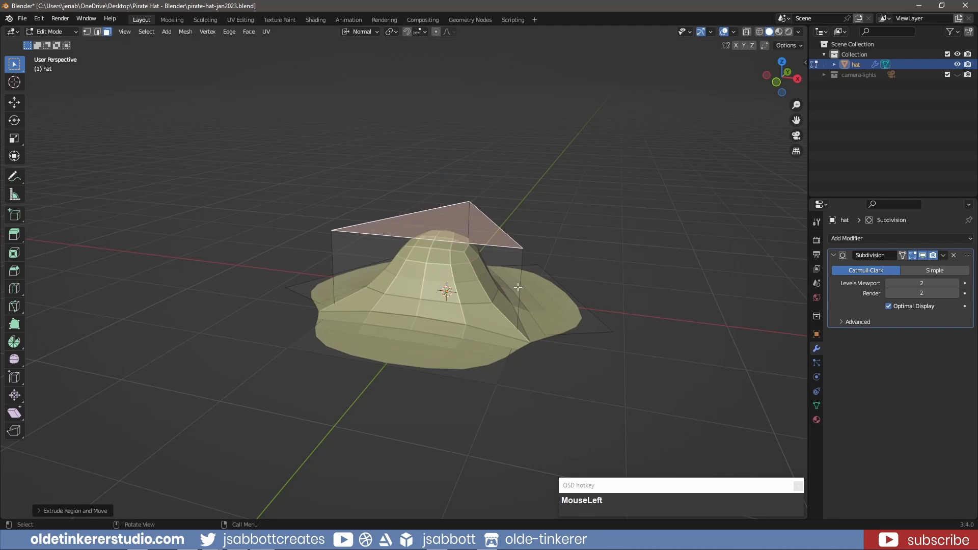
Add a horizontal loop cut around the crown and slide it down close to the brim
key(ctrl+r)
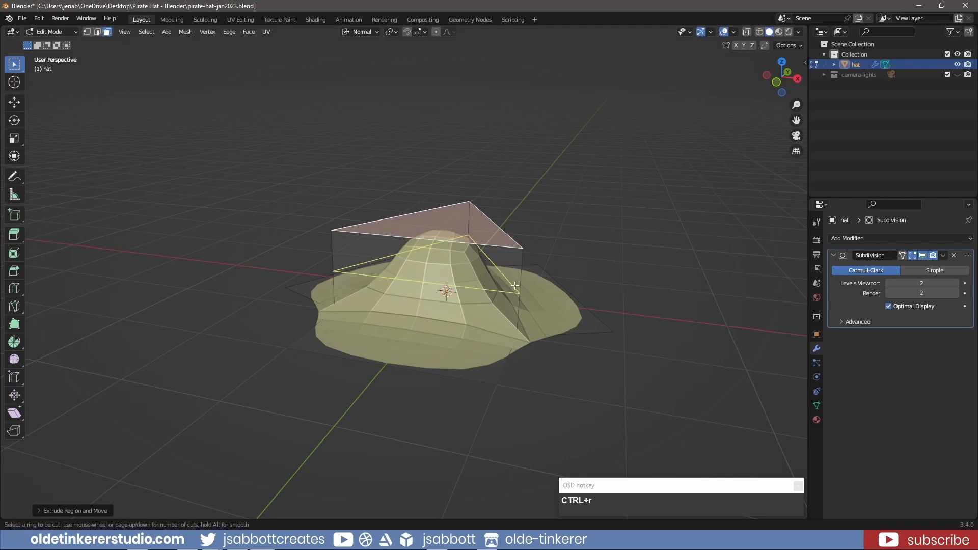
click(514, 286)
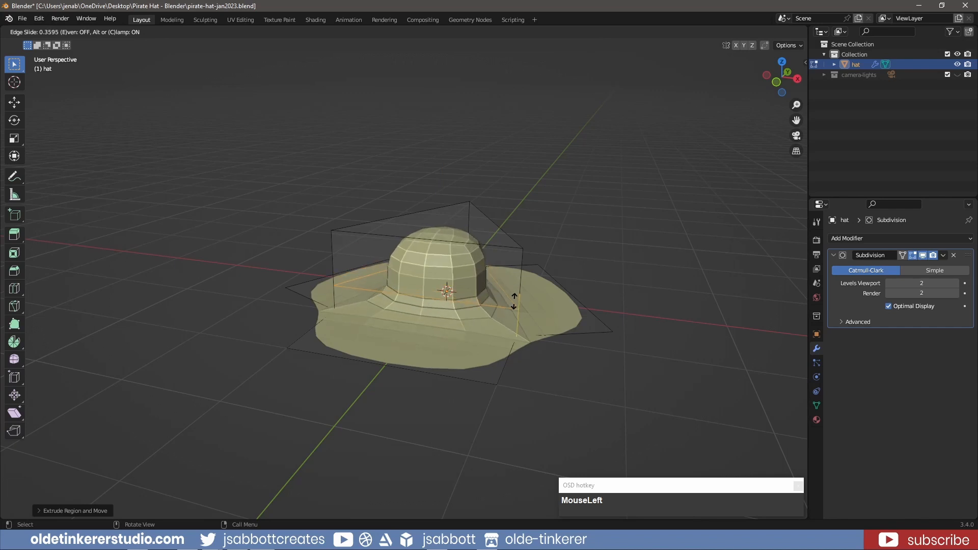
click(514, 326)
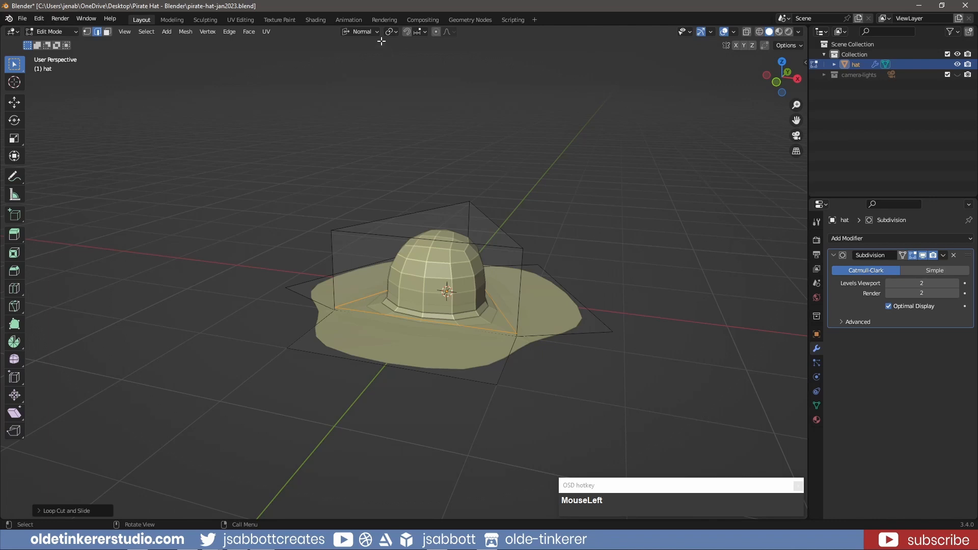
Set the transform orientation to Global and subdivide the brim's outer edges between its six outer corner vertices
click(367, 32)
click(355, 64)
key(1)
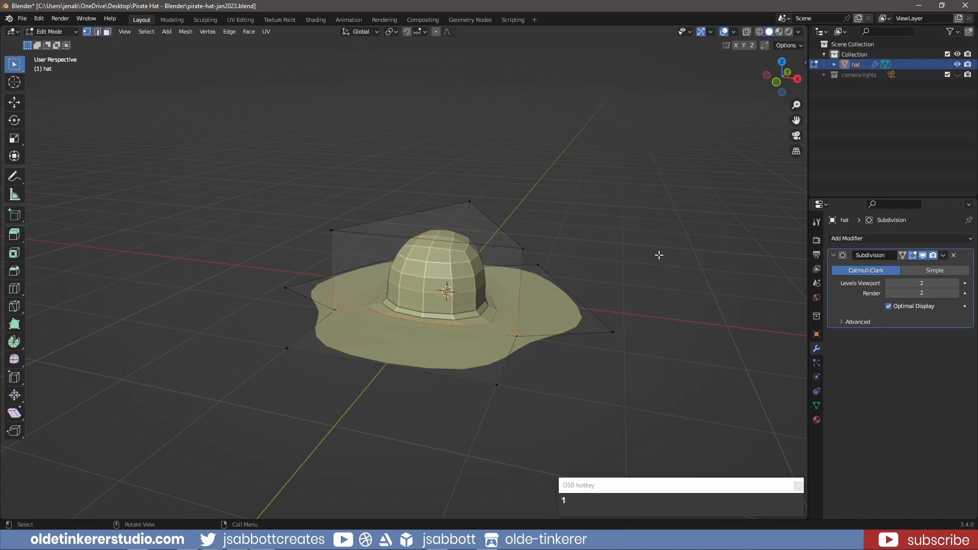
middle_drag(511, 341, 551, 339)
click(598, 321)
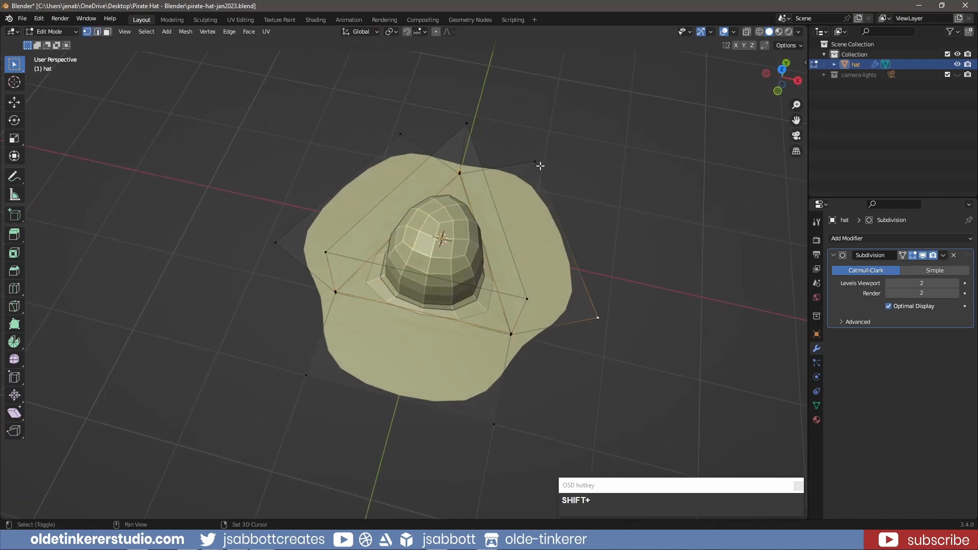
shift+click(535, 162)
shift+click(400, 134)
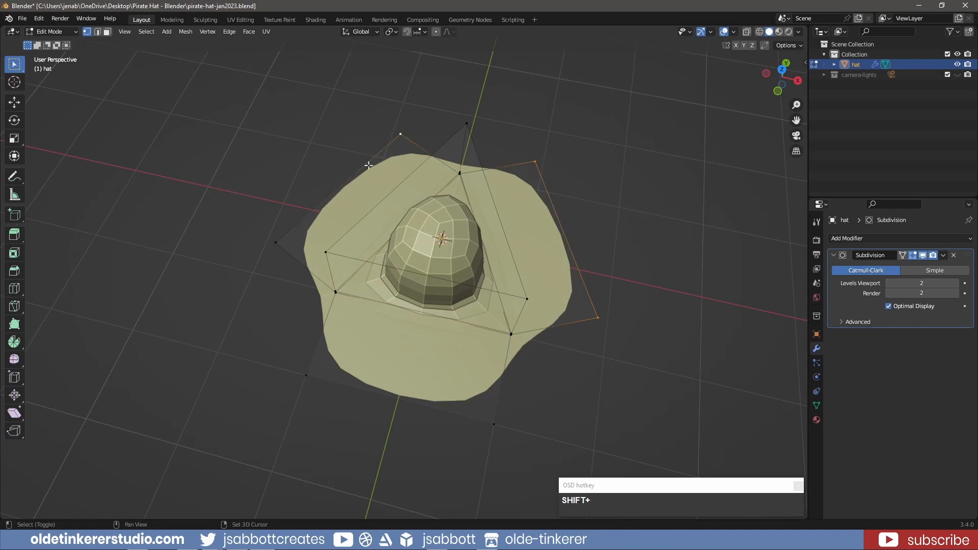
shift+click(275, 242)
shift+click(305, 375)
right_click(495, 422)
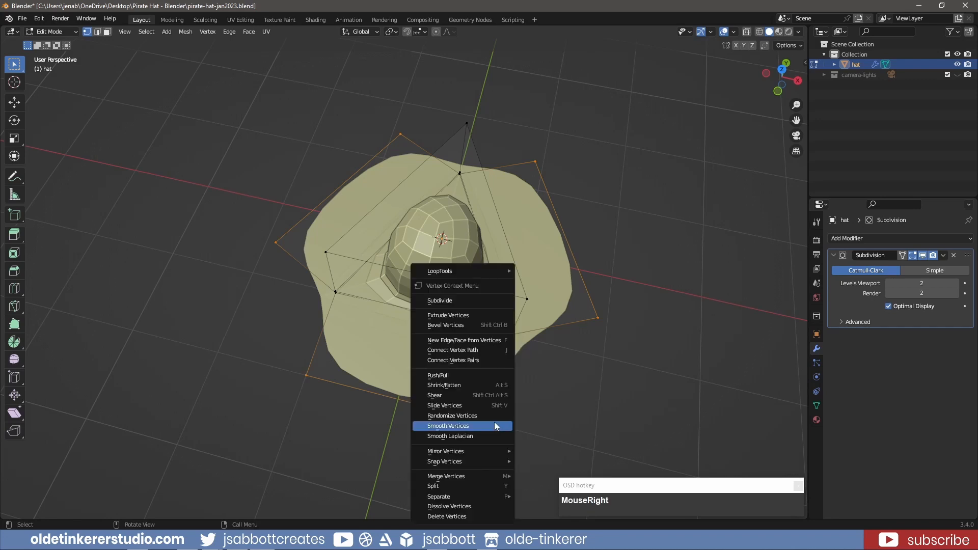
click(476, 300)
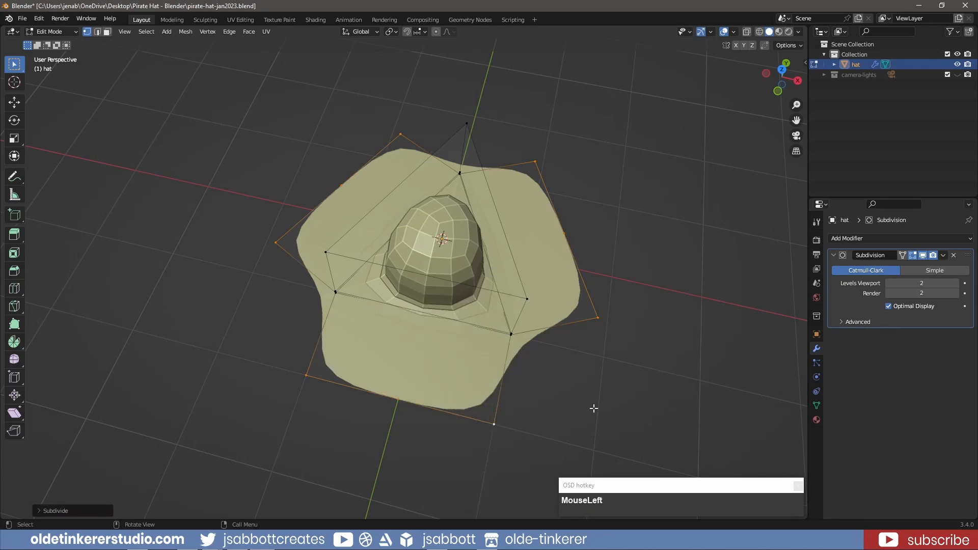
Raise the midpoint vertices of the three outer brim edges along the Z axis to above the crown, turning the brim up
scroll(580, 263, down, 1)
click(564, 233)
shift+click(340, 188)
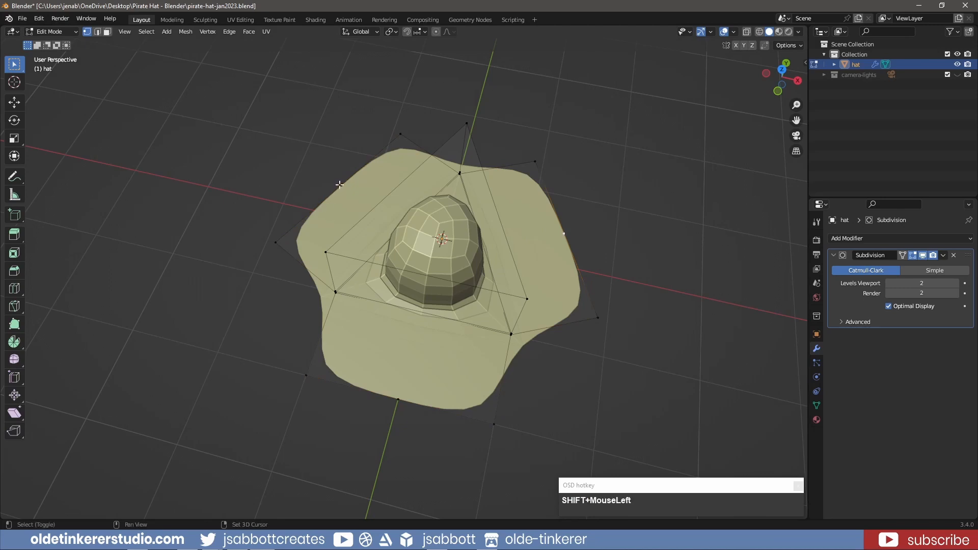
shift+click(398, 400)
middle_drag(590, 404, 546, 360)
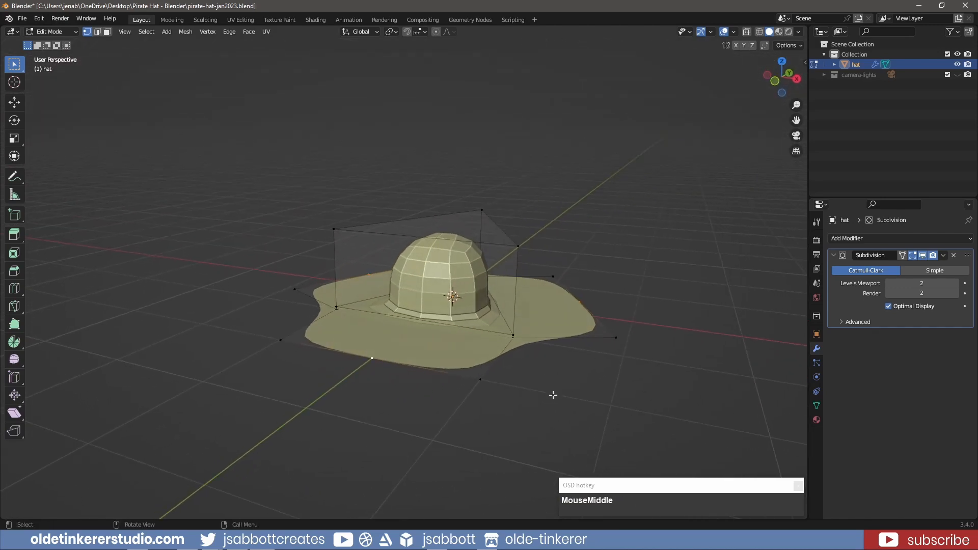
key(g)
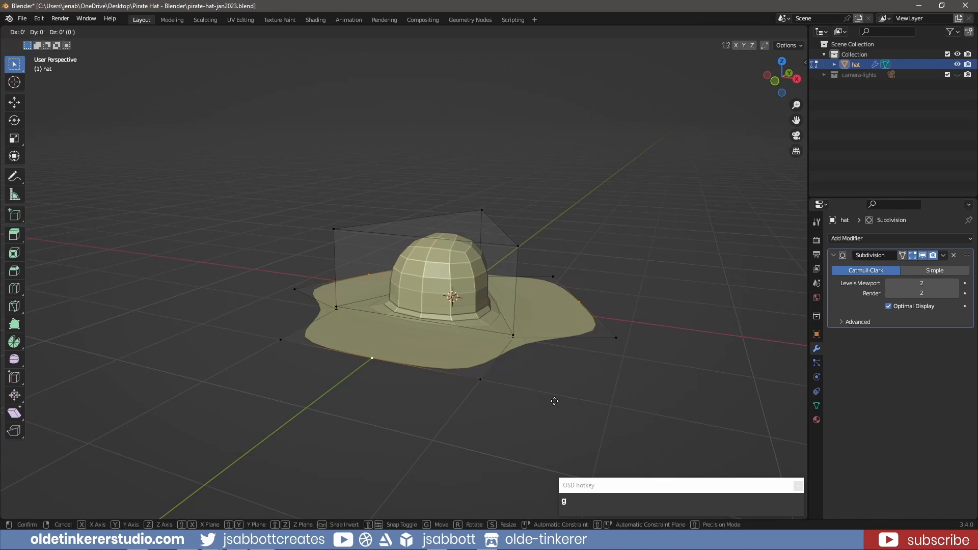
key(z)
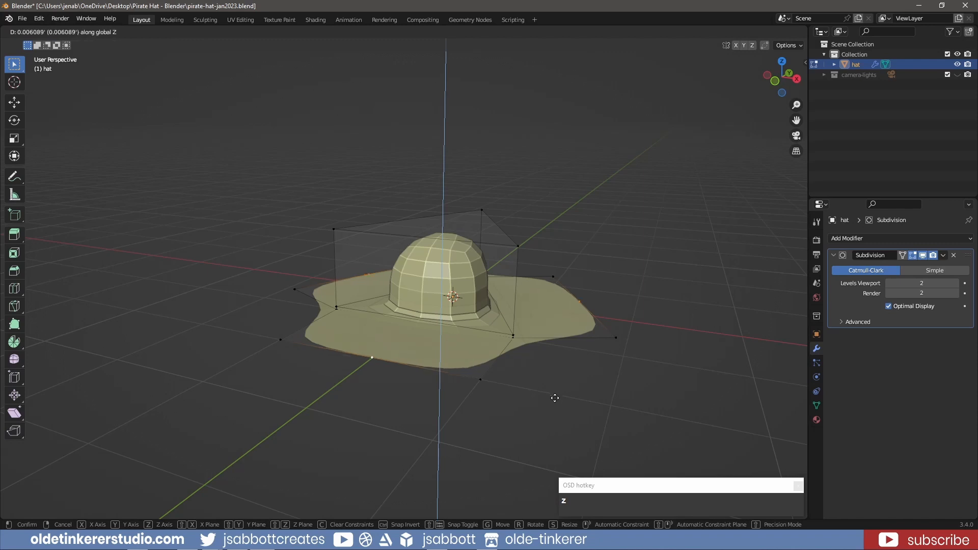
click(551, 293)
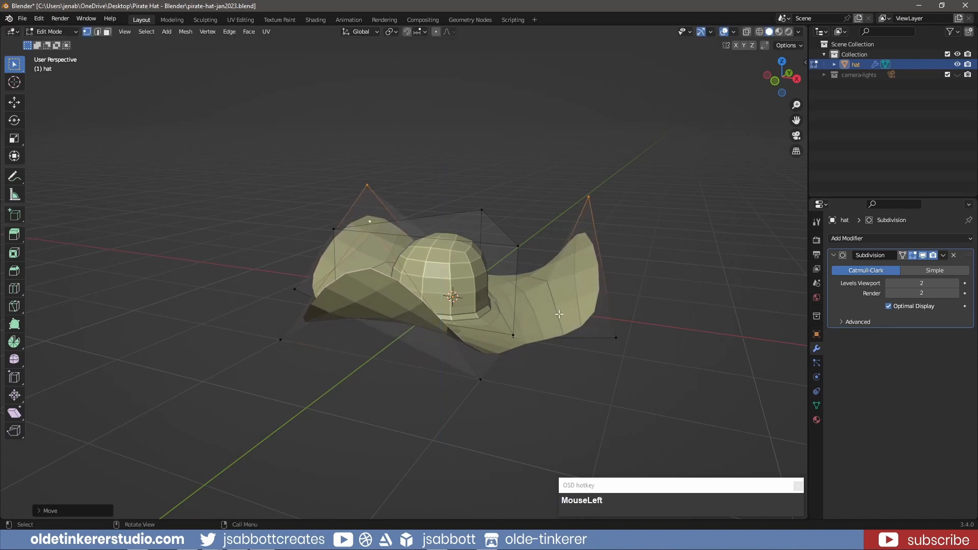
Scale the three raised brim midpoint vertices inward from the top view until they nearly meet above the crown
middle_drag(559, 355, 567, 402)
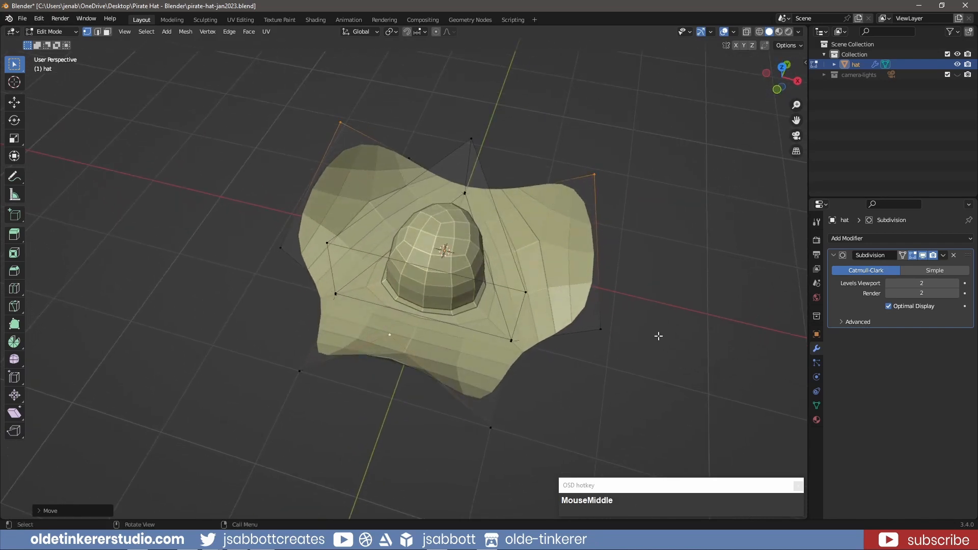
key(KP_7)
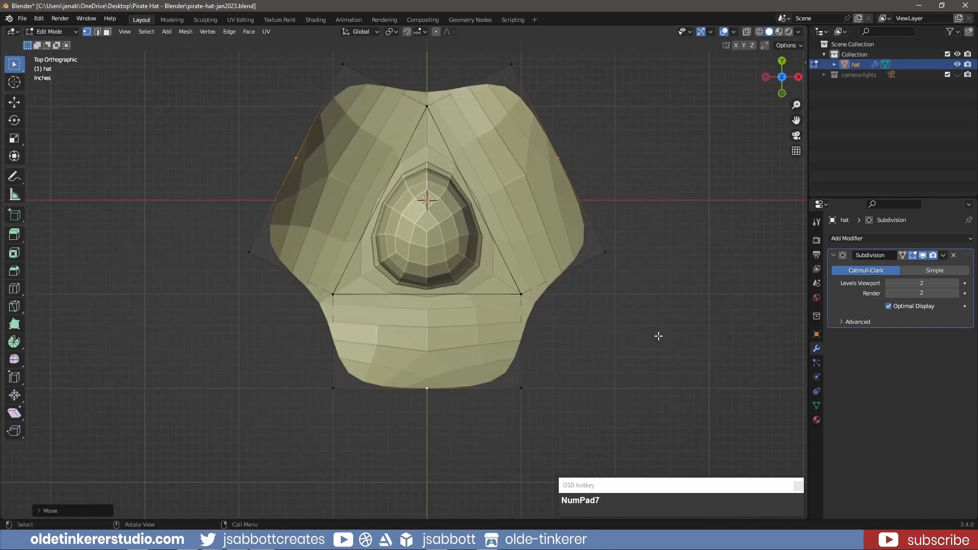
shift+middle_drag(680, 230, 668, 277)
scroll(670, 276, up, 1)
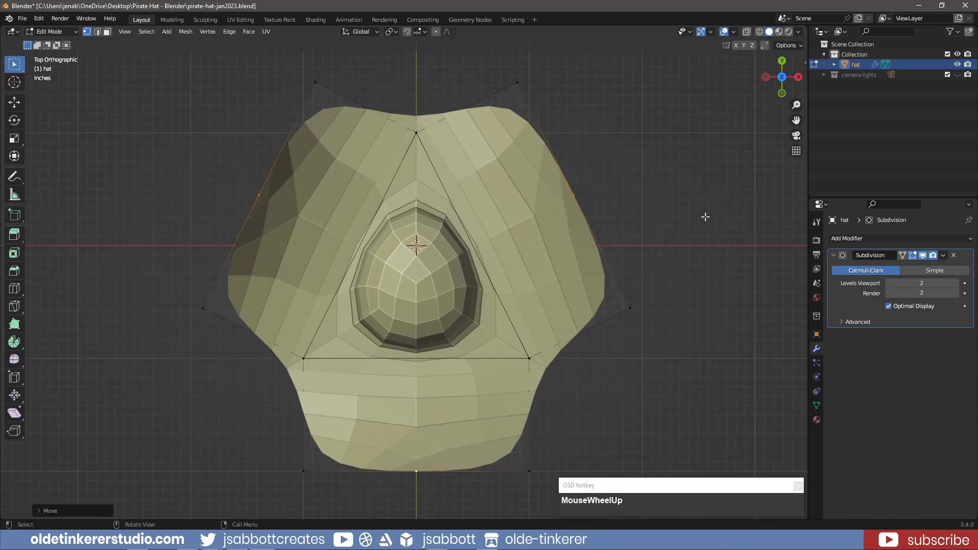
key(s)
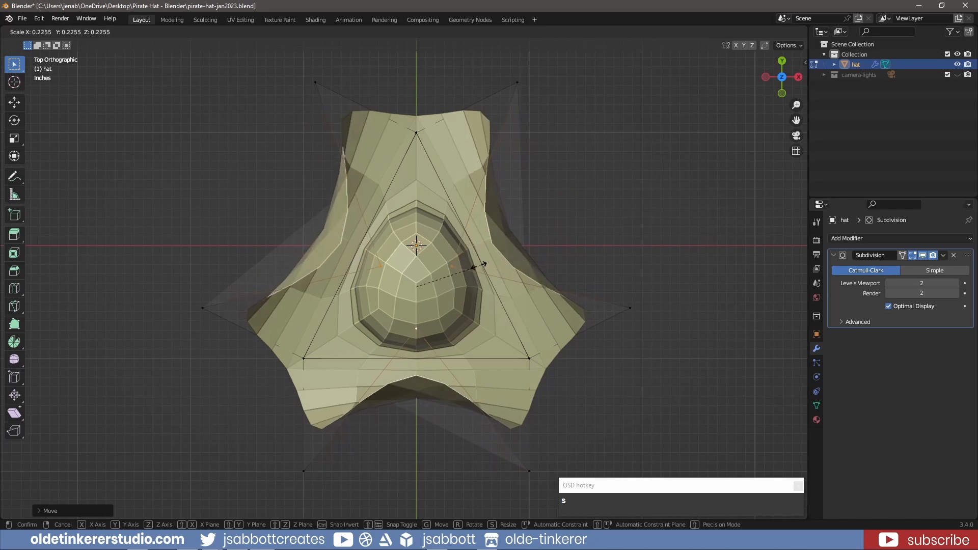
click(420, 284)
middle_drag(581, 278, 580, 202)
scroll(639, 289, down, 1)
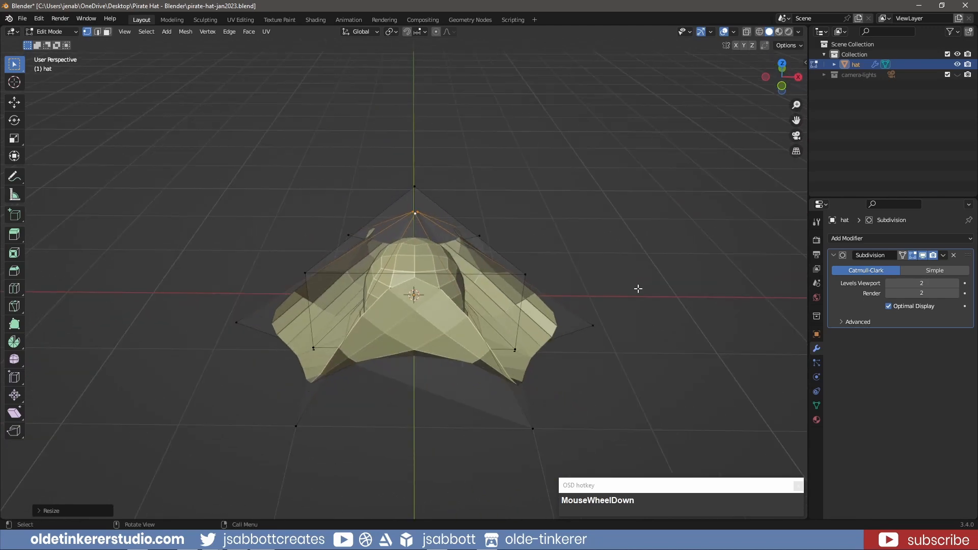
Select the brim's six outer corner vertices and scale them inward toward the crown
middle_drag(642, 295, 614, 317)
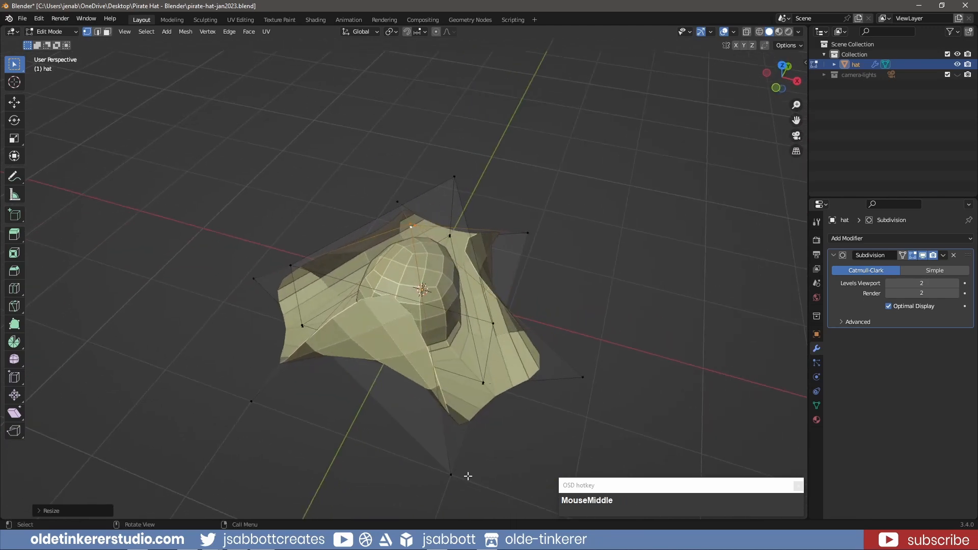
click(453, 475)
shift+click(584, 377)
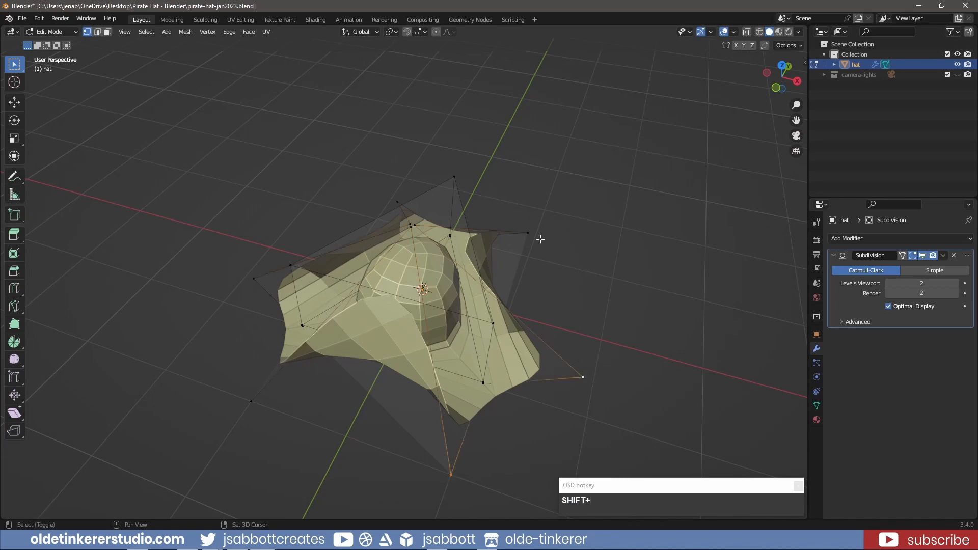
middle_drag(583, 228, 314, 254)
shift+click(359, 455)
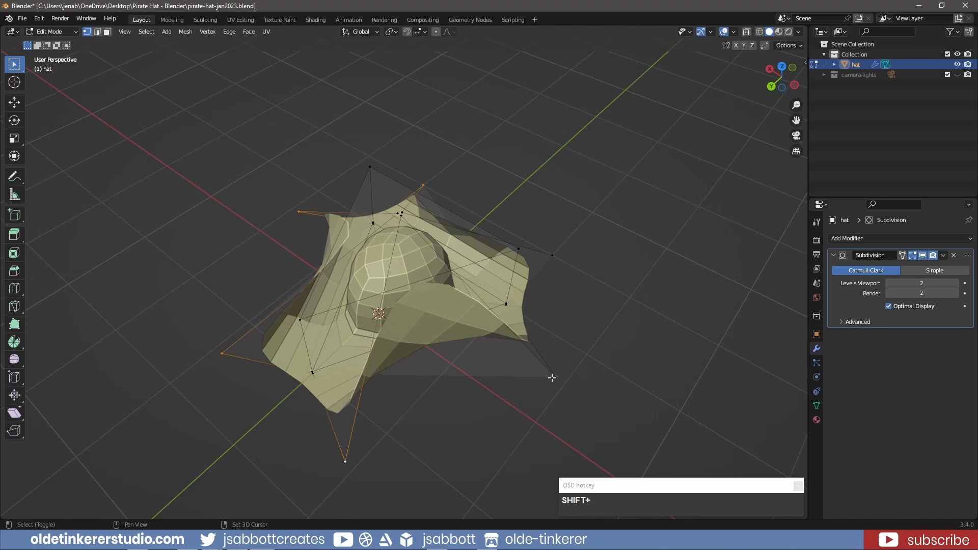
shift+click(552, 255)
shift+click(555, 376)
middle_drag(638, 380, 585, 338)
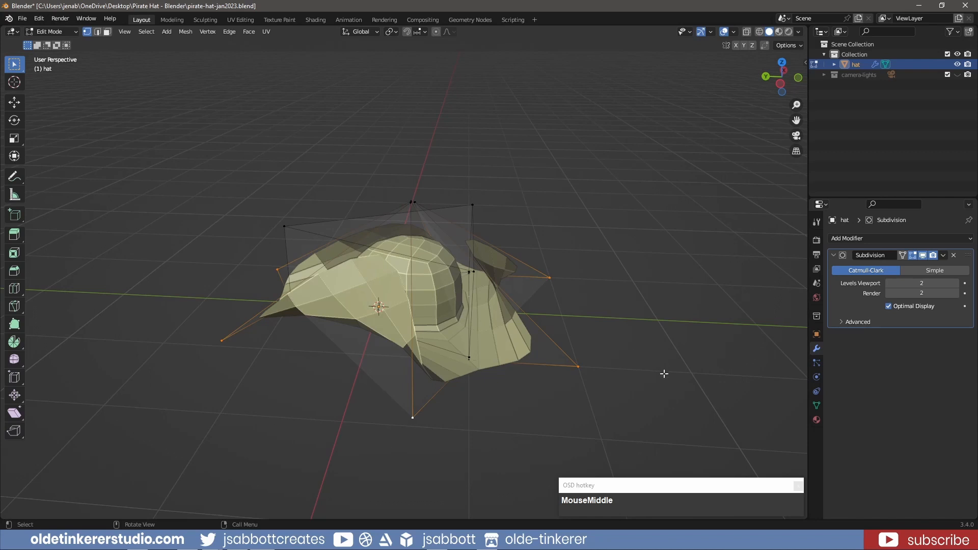
key(s)
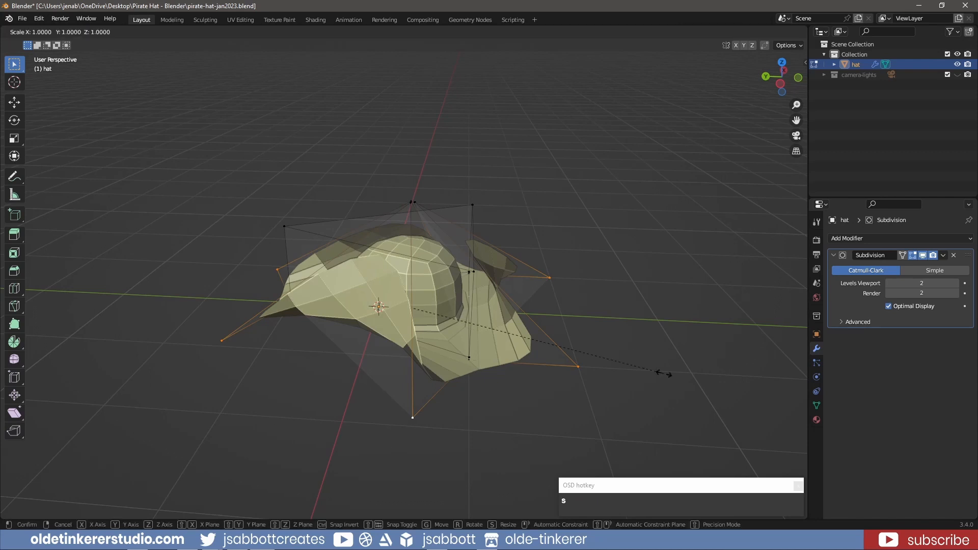
click(583, 343)
middle_drag(583, 343, 577, 310)
key(s)
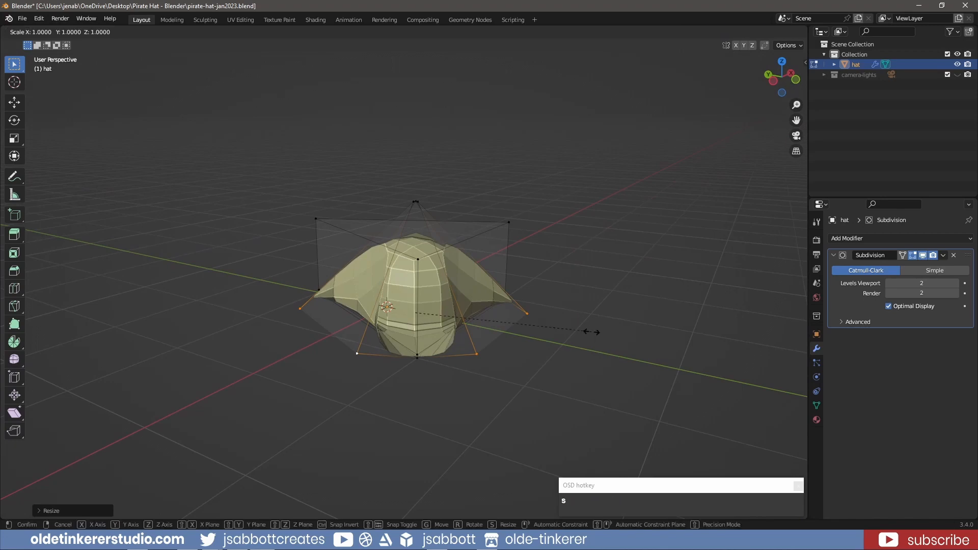
click(584, 331)
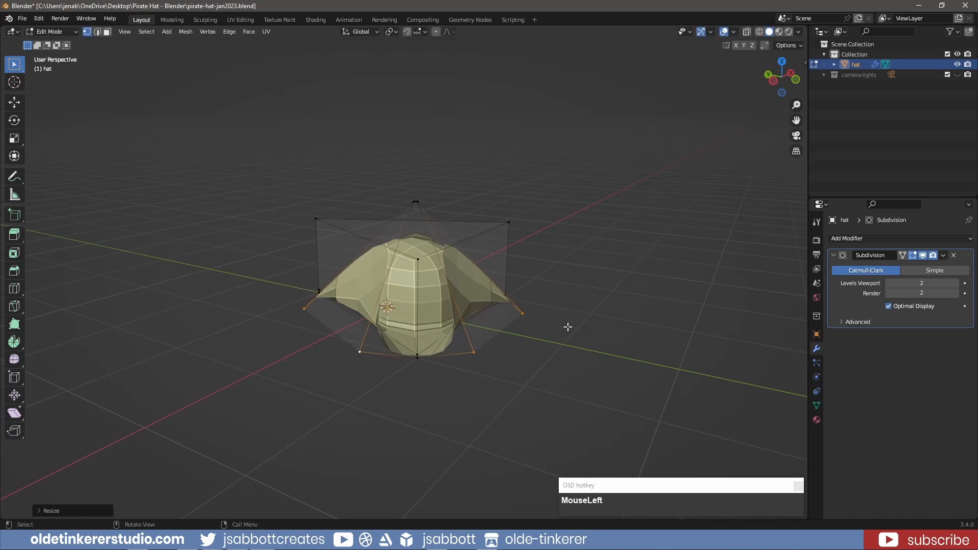
Rescale adjacent pairs of the brim's outer corner vertices to tighten the hat's outline
middle_drag(569, 328, 494, 345)
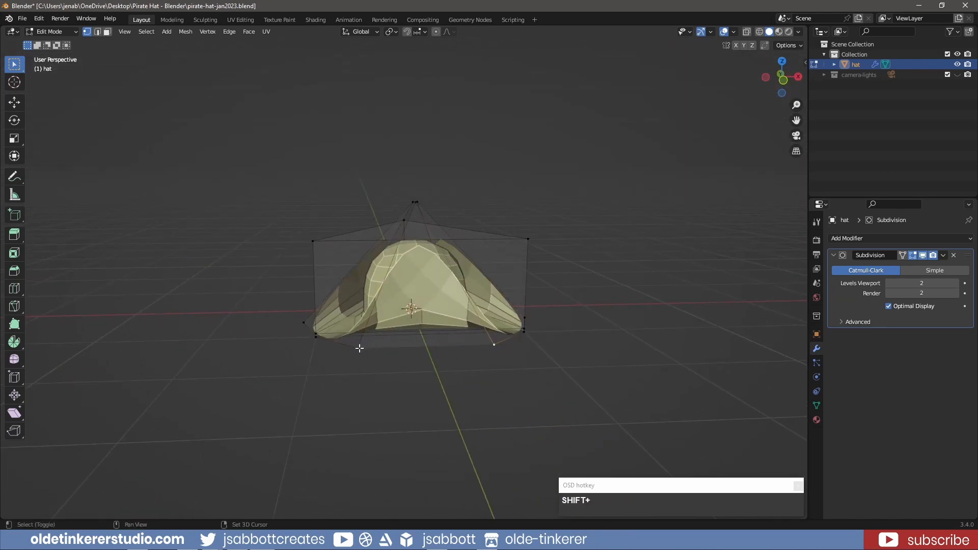
middle_drag(561, 380, 561, 358)
key(s)
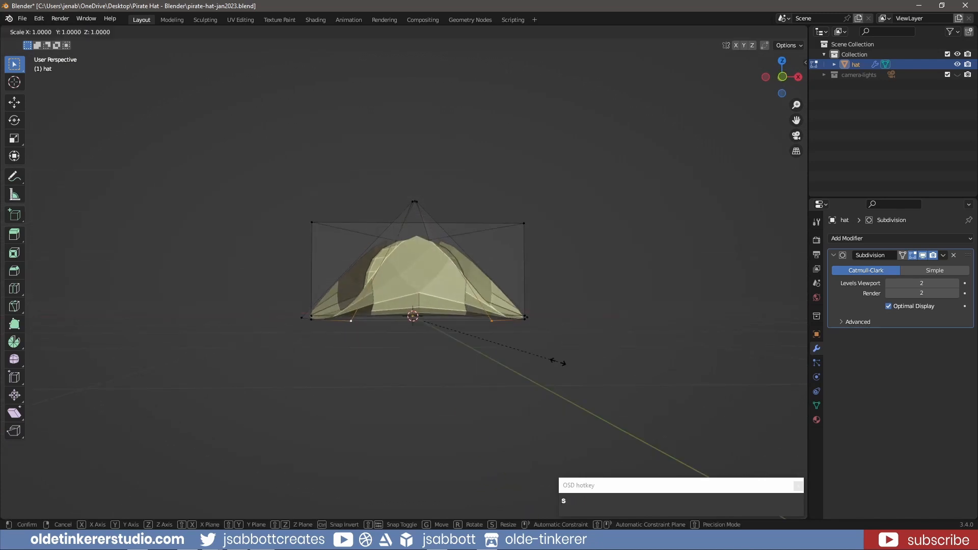
click(625, 379)
middle_drag(624, 379, 353, 395)
shift+click(483, 356)
key(s)
mouse_move(483, 356)
middle_down()
mouse_move(571, 341)
mouse_move(469, 352)
middle_up()
click(629, 345)
Move pairs of outer corner vertices at the brim's points to refine the three-cornered shape
shift+click(461, 345)
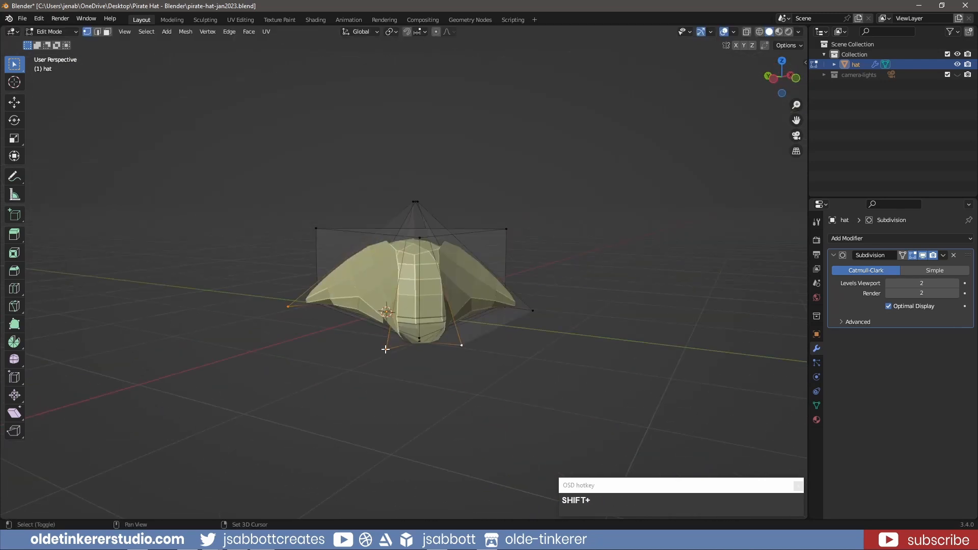
shift+click(386, 349)
key(g)
click(462, 342)
middle_drag(621, 352, 465, 356)
key(g)
click(557, 341)
middle_drag(621, 347, 466, 367)
Scale the two outer corner vertices at the brim's +Y point closer together to narrow it
click(459, 374)
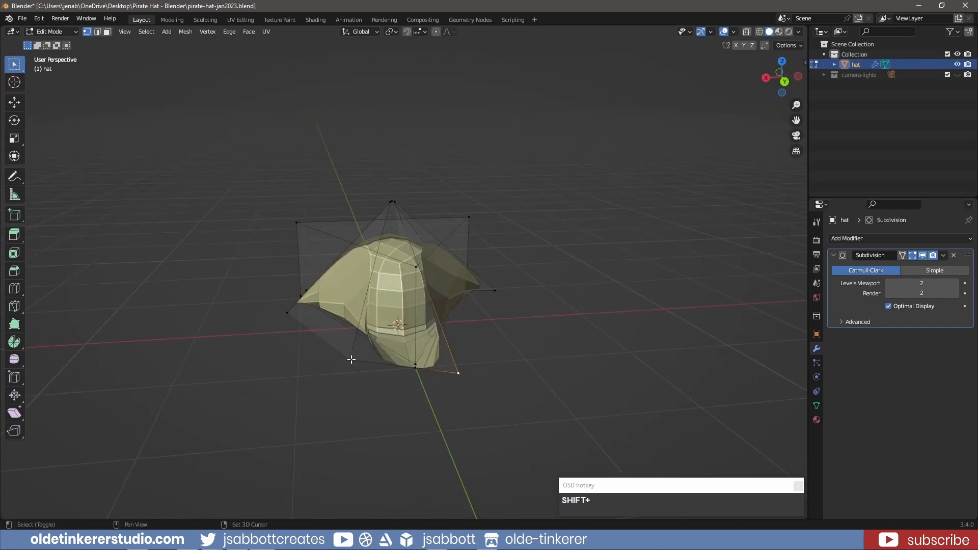
middle_drag(352, 360, 374, 398)
drag(373, 398, 400, 453)
middle_drag(400, 453, 481, 418)
key(ctrl+z)
key(ctrl+z)
key(s)
click(465, 413)
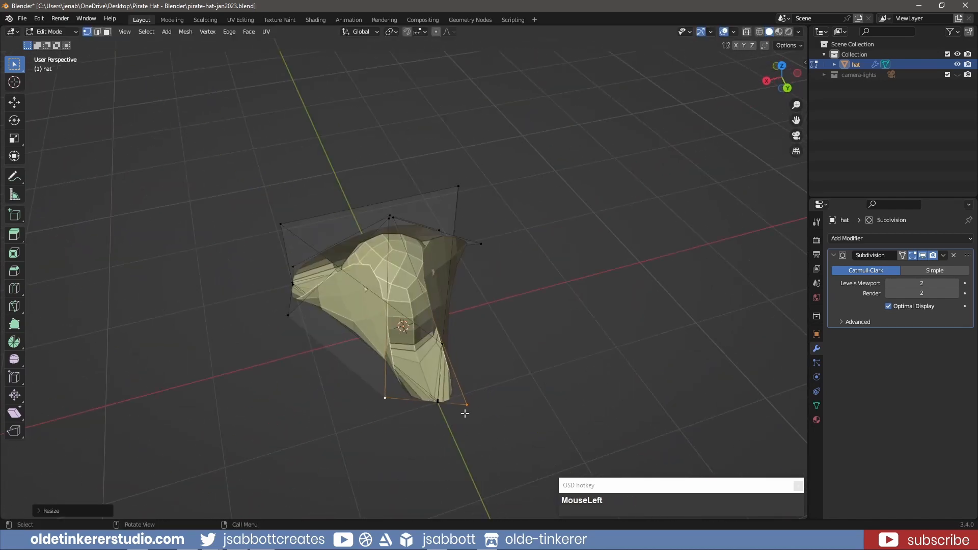
Reposition an outer corner vertex at the brim's +X point from the top view
key(KP_7)
key(g)
click(569, 286)
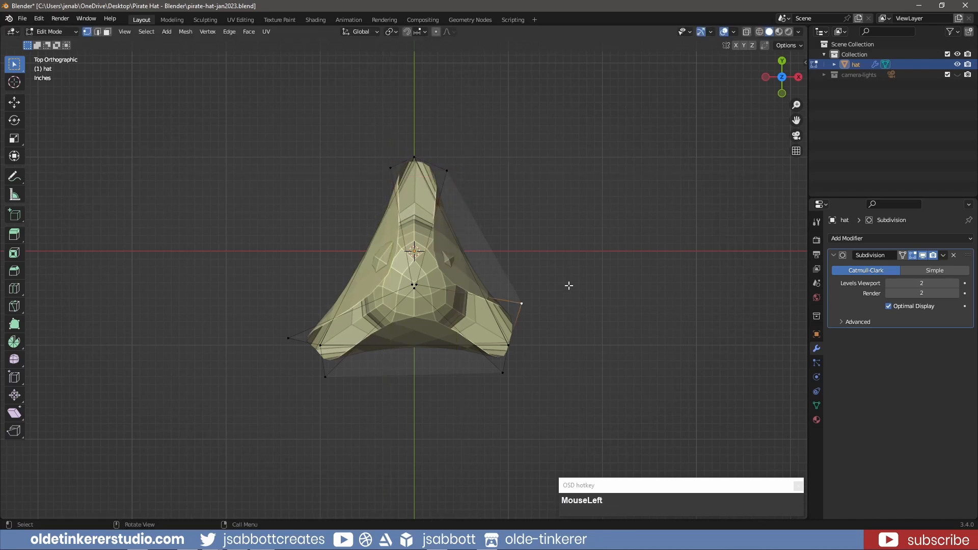
Scale the raised brim midpoint vertices slightly apart above the crown to open the upturned sides
key(s)
click(742, 208)
middle_drag(742, 207, 559, 290)
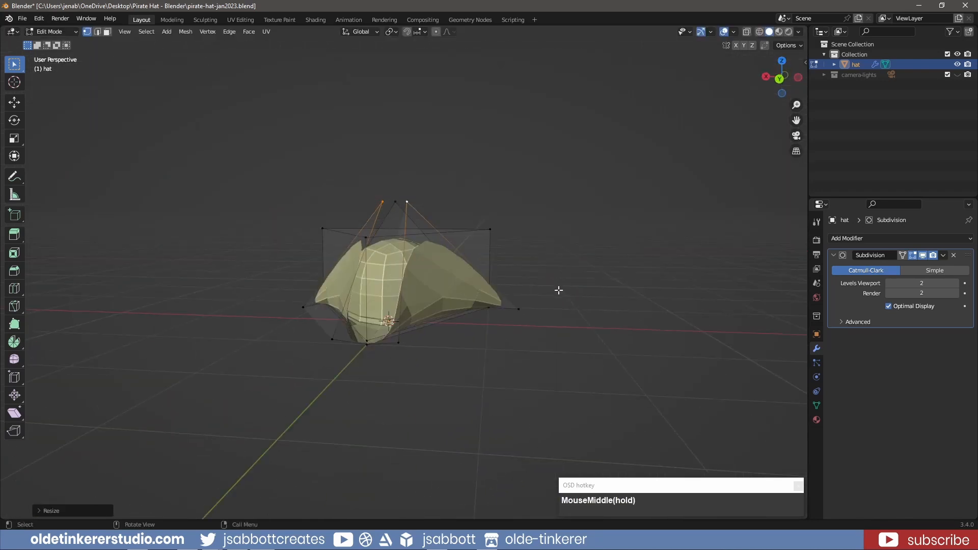
Apply the hat's Subdivision modifier in Object Mode and shade the hat with Shade Auto Smooth
key(Tab)
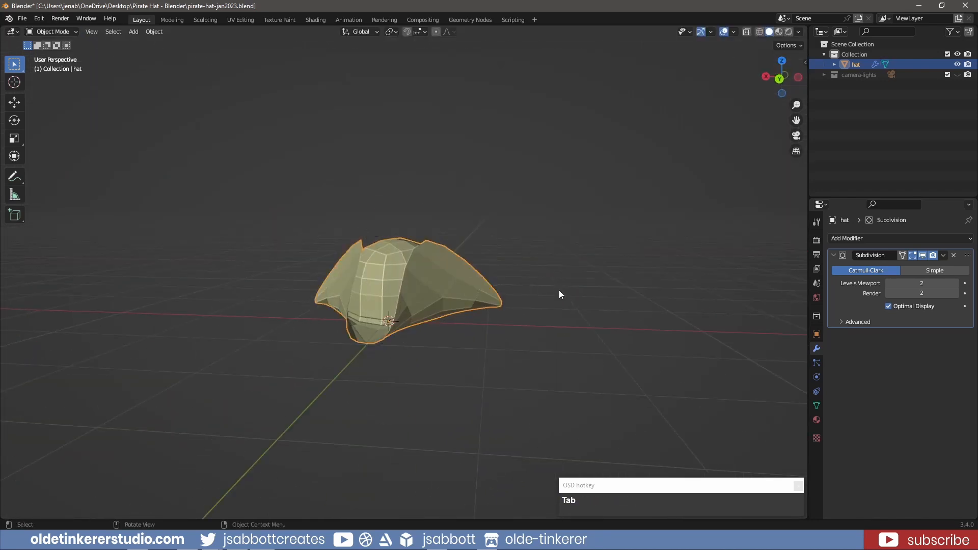
key(ctrl+a)
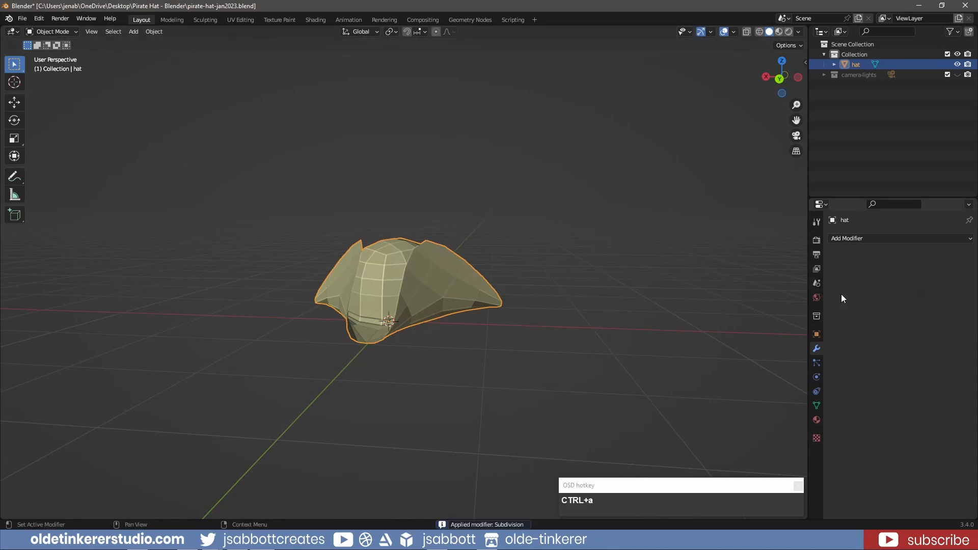
right_click(420, 274)
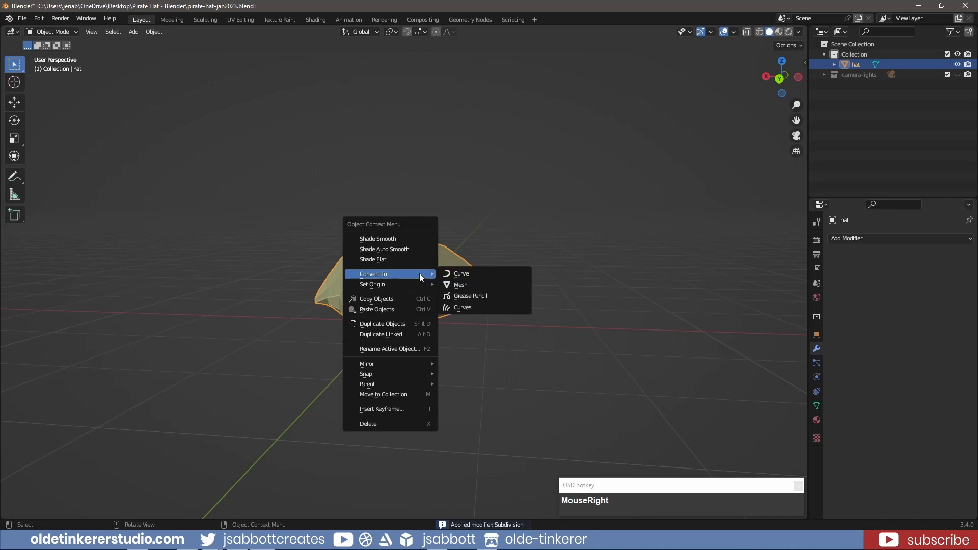
click(409, 249)
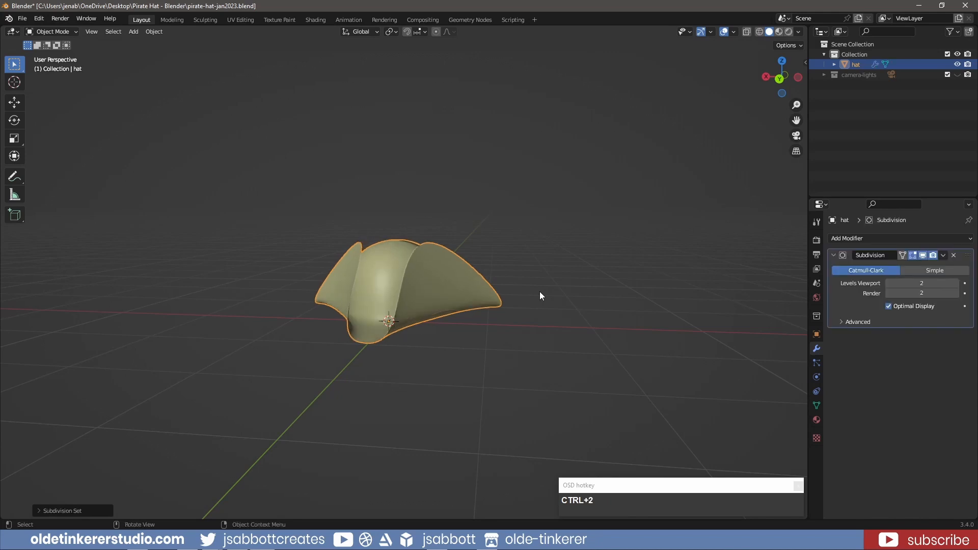
Add another Subdivision Surface modifier at viewport level 2 to the hat and apply it
key(ctrl+z)
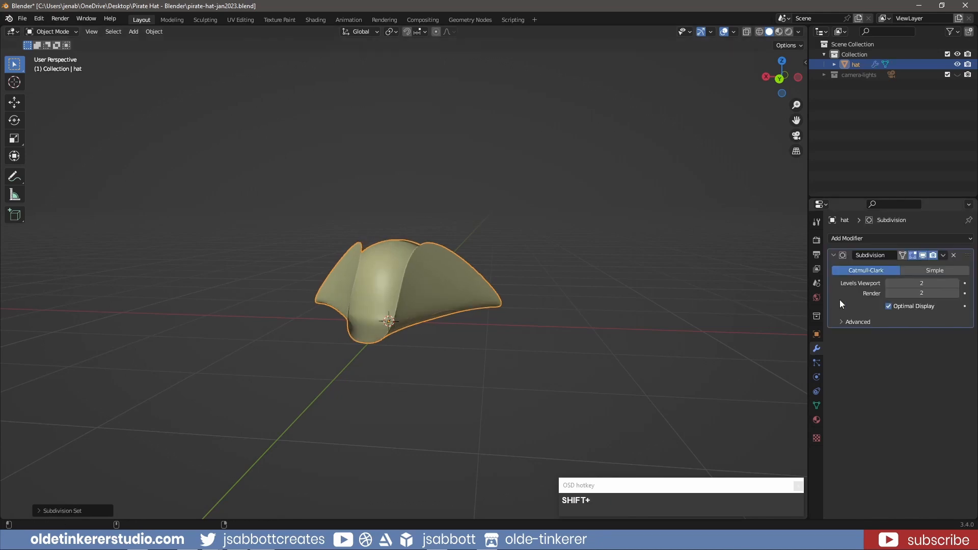
scroll(457, 383, down, 3)
key(shift)
Add a Path curve at the centre of the scene
key(shift+a)
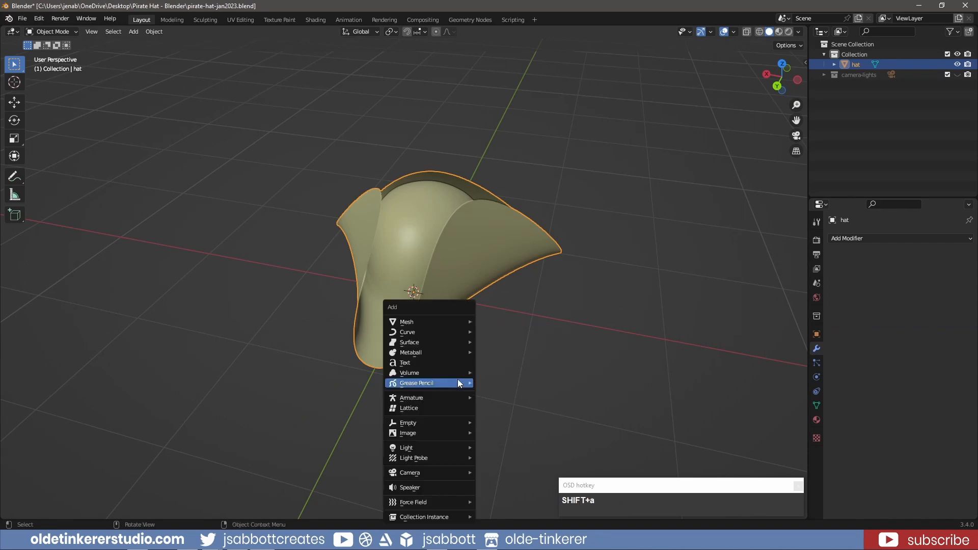
mouse_move(455, 332)
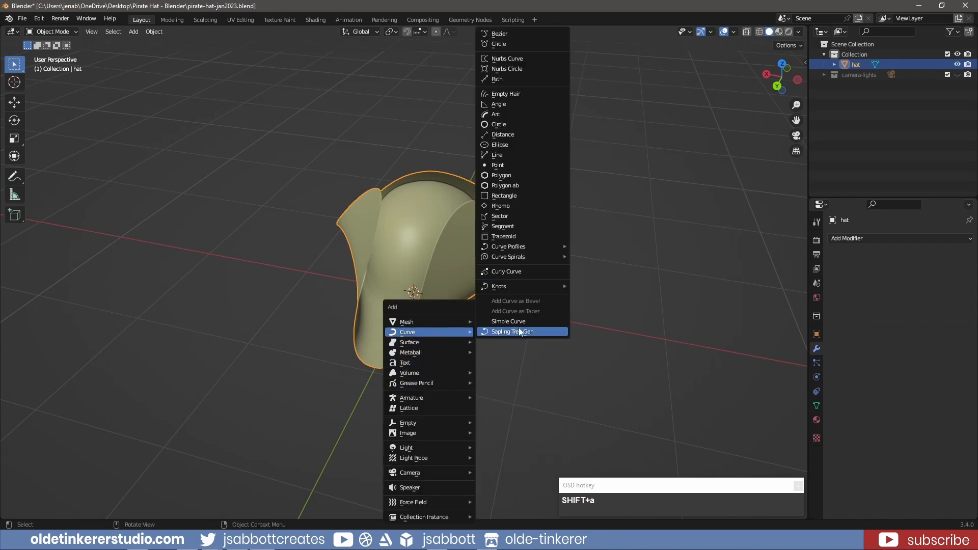
click(541, 79)
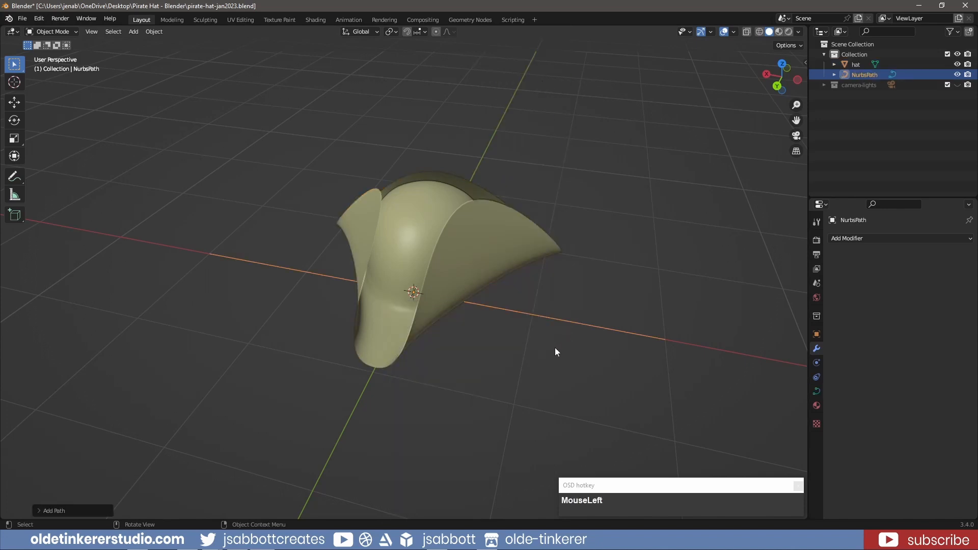
In Edit Mode, rotate all of the path's points 90° about the Z axis
key(Tab)
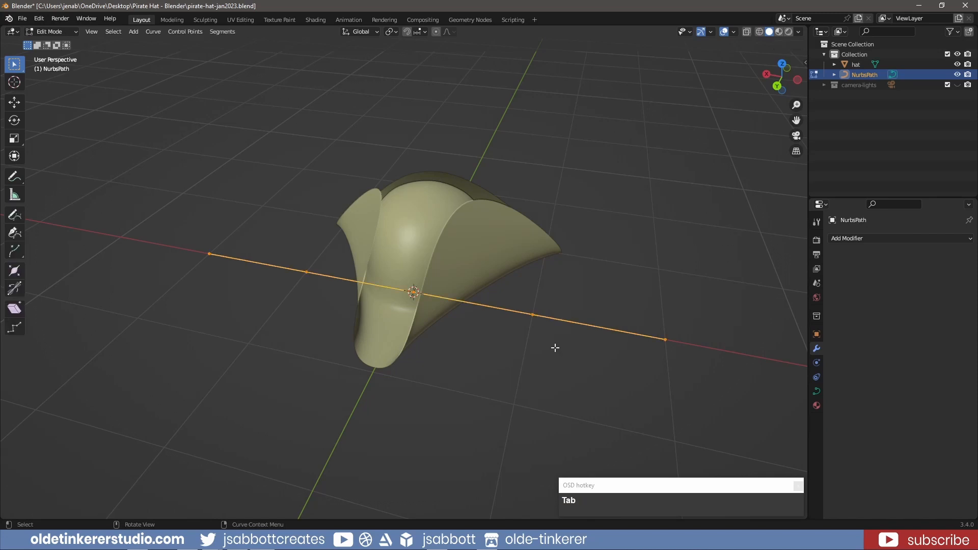
key(r)
key(z)
key(KP_9)
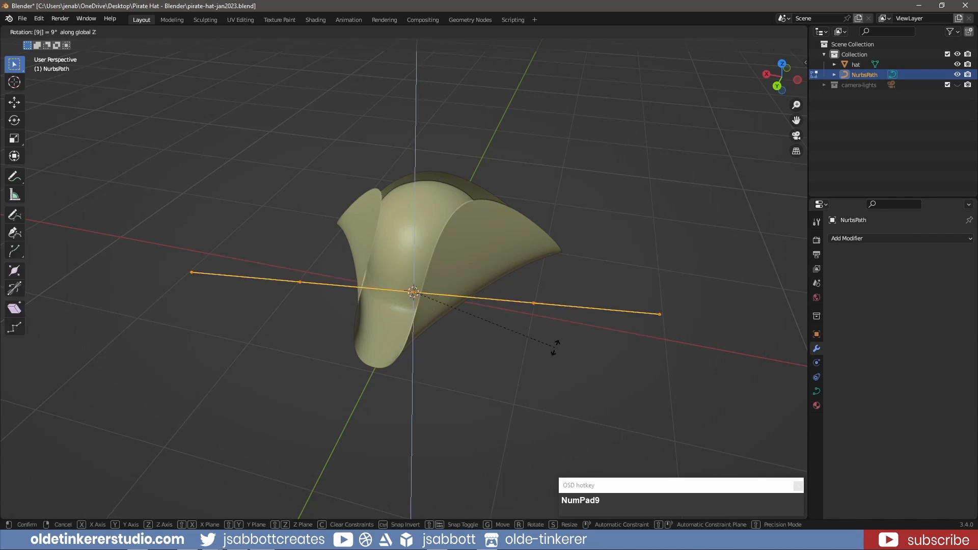
key(KP_0)
key(s)
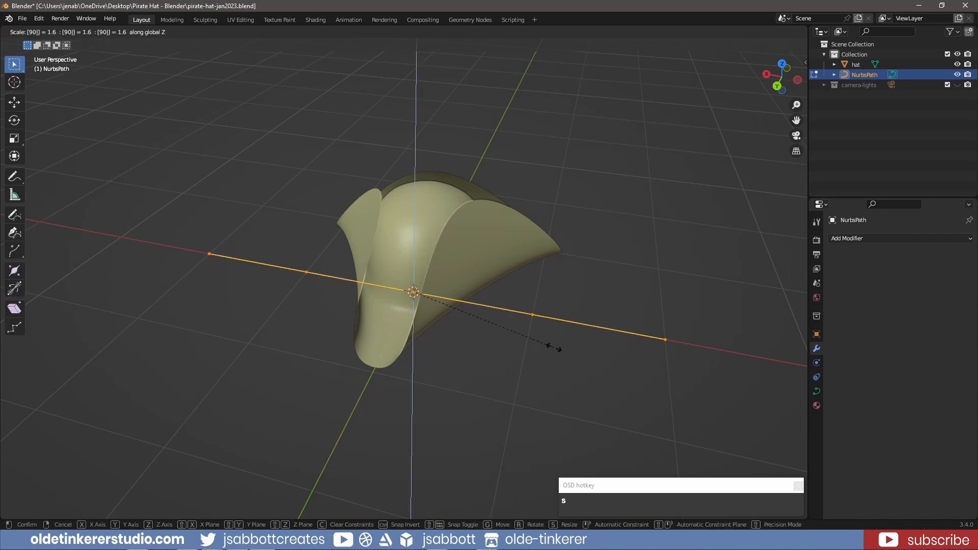
click(554, 348)
key(r)
key(z)
key(KP_9)
key(KP_0)
click(565, 352)
Scale the path down to about 0.17 and move it beside one upturned side of the brim in top view
key(s)
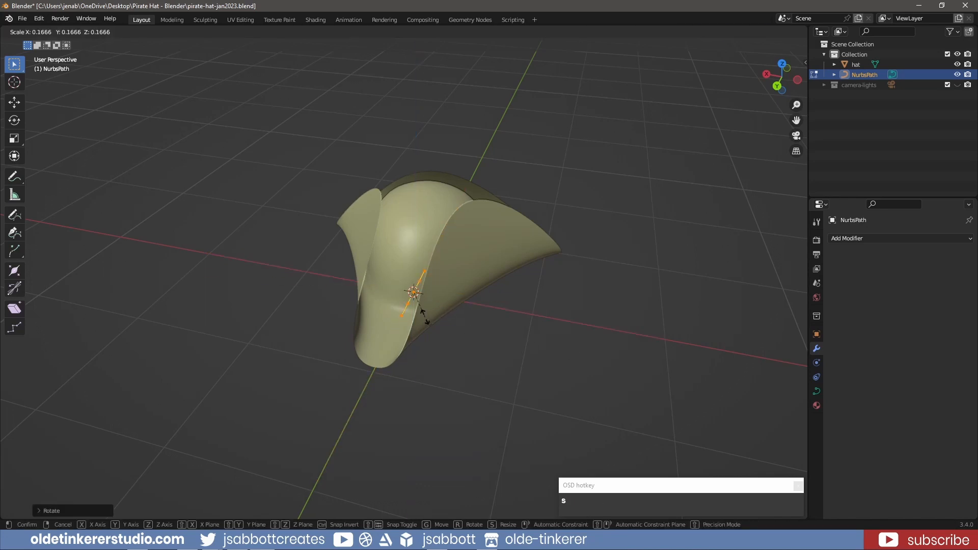
click(425, 321)
key(g)
click(478, 266)
key(KP_7)
key(g)
click(363, 306)
Try rotating the path -45° about Z, and undo the rotation
key(r)
key(z)
key(KP_4)
key(KP_5)
key(KP_Subtract)
key(KP_Enter)
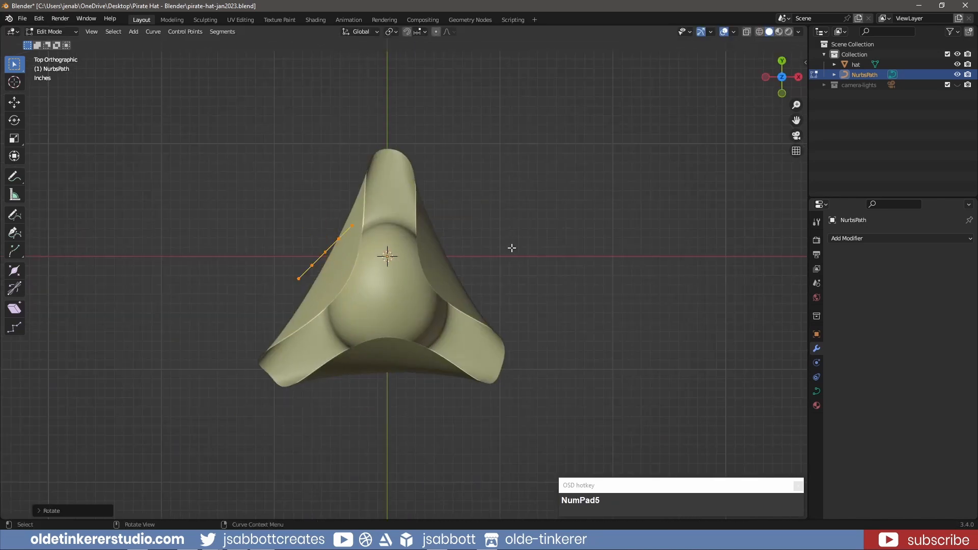
key(ctrl+z)
Rotate the path freehand about Z to parallel the brim side, and move it onto the brim with the Y axis locked
key(r)
key(z)
click(479, 331)
key(g)
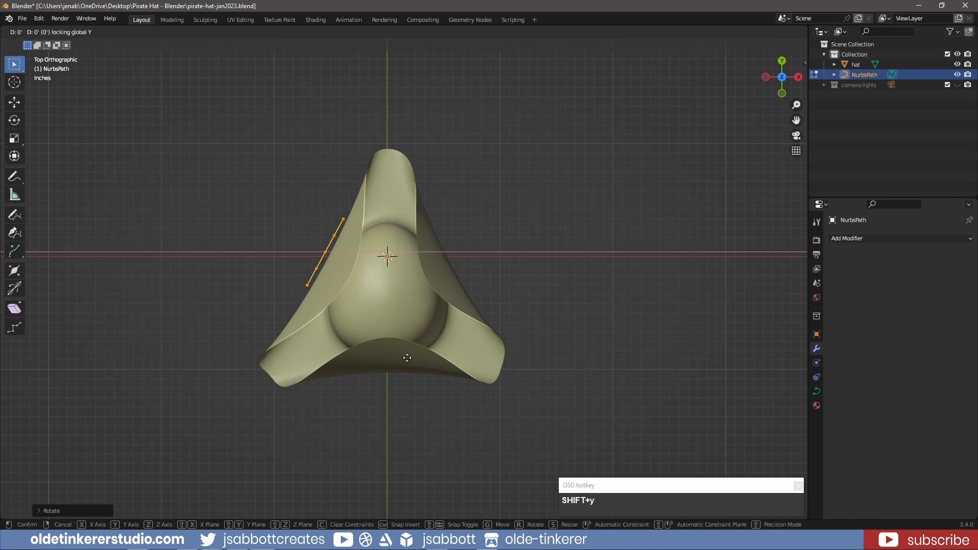
key(y)
click(464, 276)
middle_drag(464, 275, 423, 339)
scroll(423, 338, up, 2)
Extrude both end points of the path inward through the brim to form a staple shape
click(522, 276)
shift+click(451, 308)
middle_drag(451, 308, 509, 324)
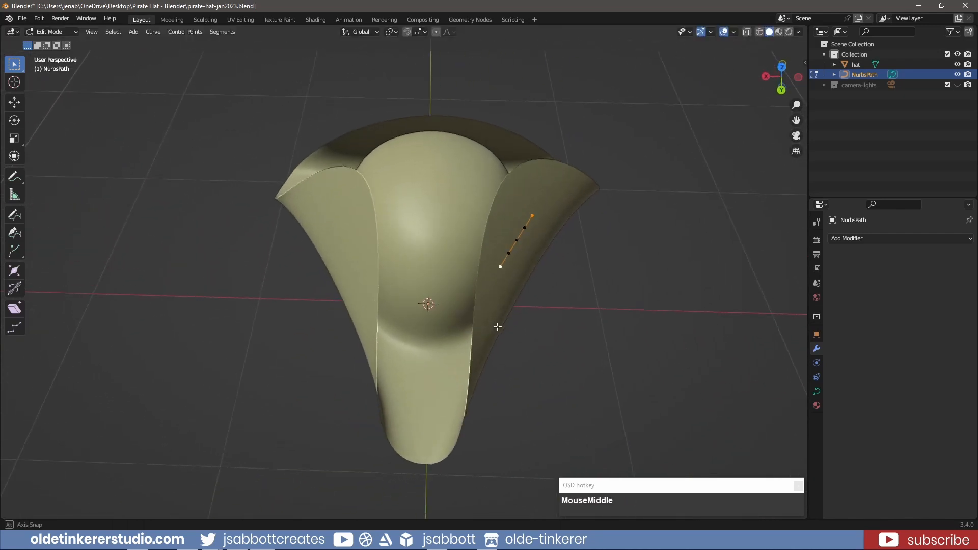
scroll(519, 322, up, 2)
key(e)
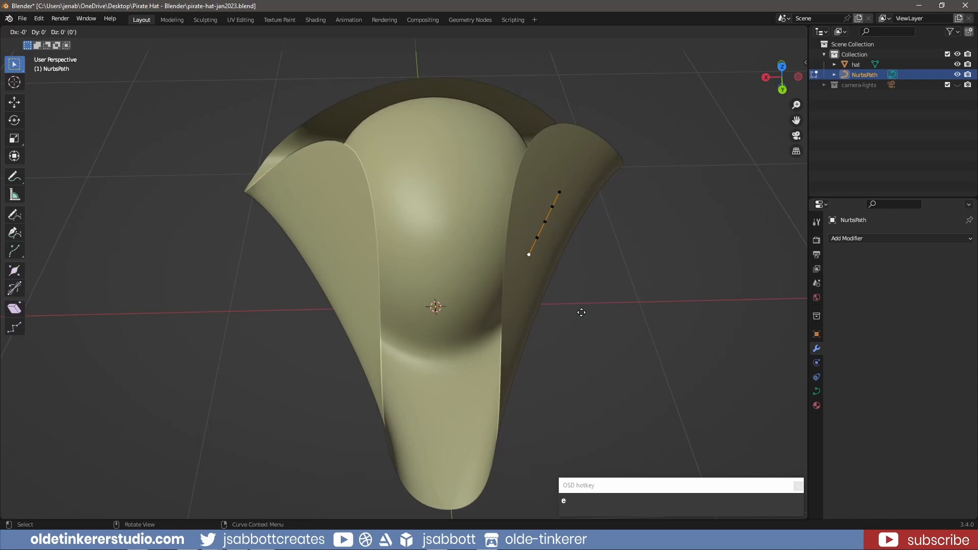
click(582, 312)
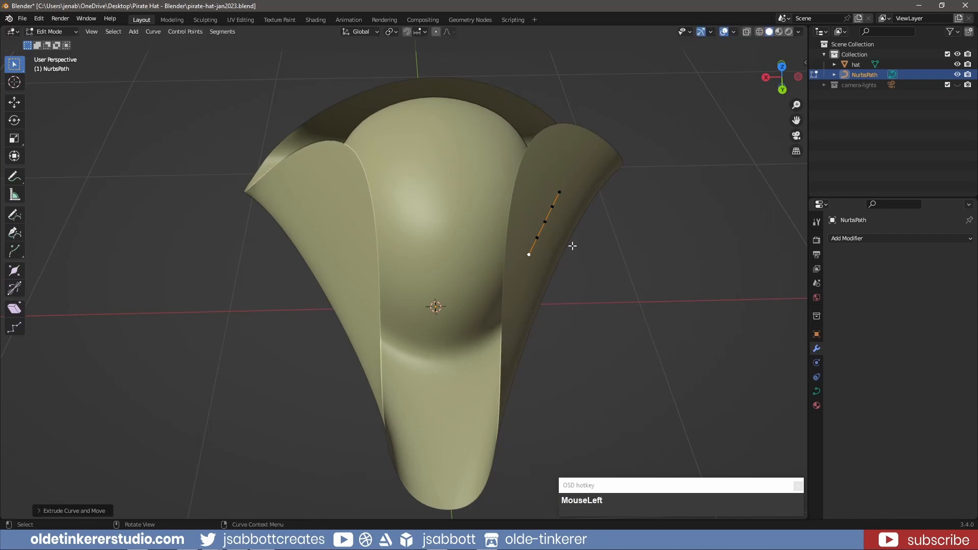
shift+click(560, 193)
key(e)
click(623, 263)
Select the whole path and move it horizontally, with Z locked, to sit against the outer brim surface
middle_drag(517, 278, 370, 242)
scroll(371, 242, down, 1)
click(410, 207)
key(a)
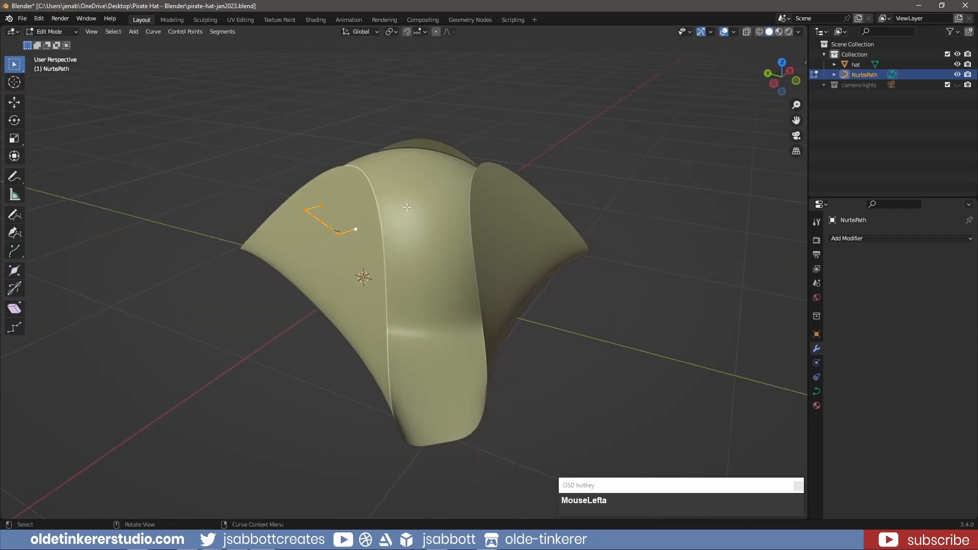
key(g)
key(shift+z)
click(411, 207)
middle_drag(411, 207, 550, 334)
scroll(549, 334, up, 1)
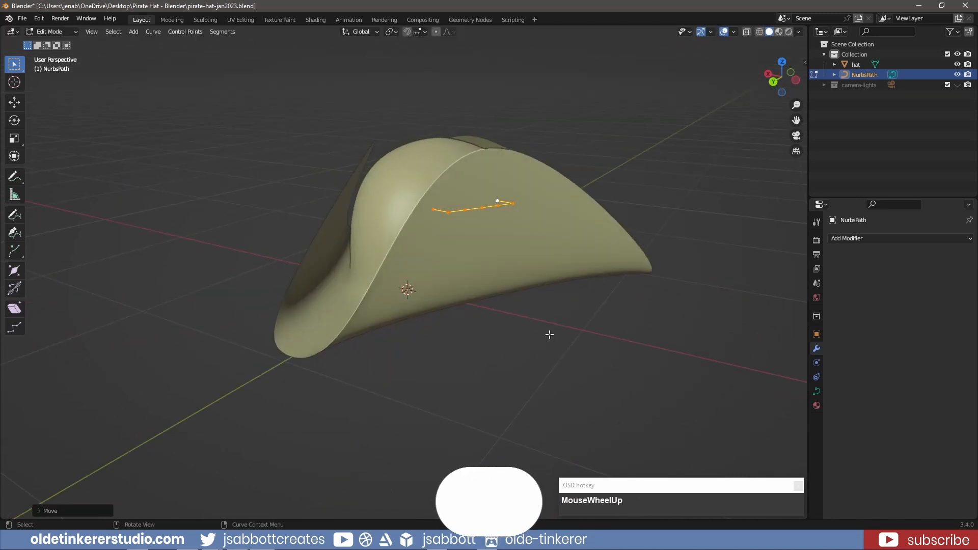
Set the path curve's geometry Extrude to 0.015' to give it width
click(816, 391)
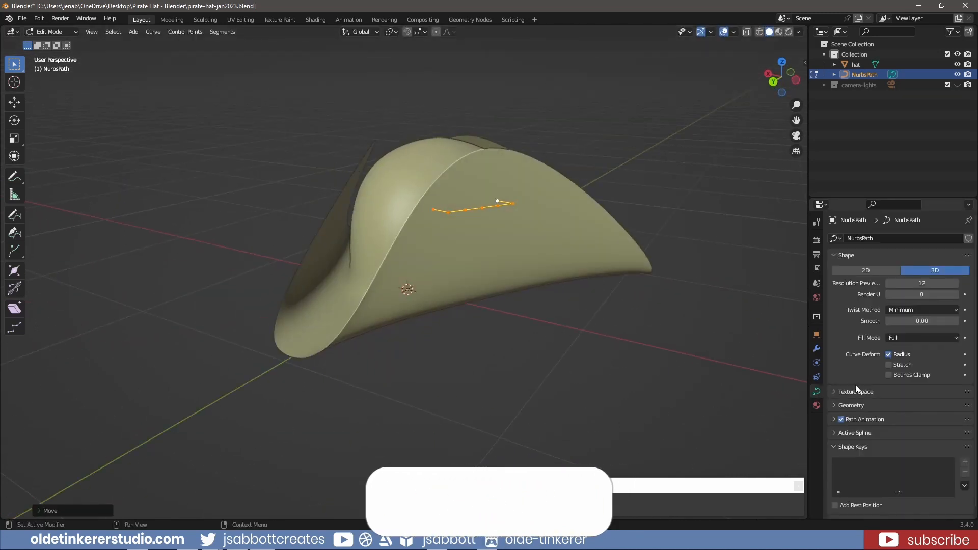
scroll(861, 341, down, 7)
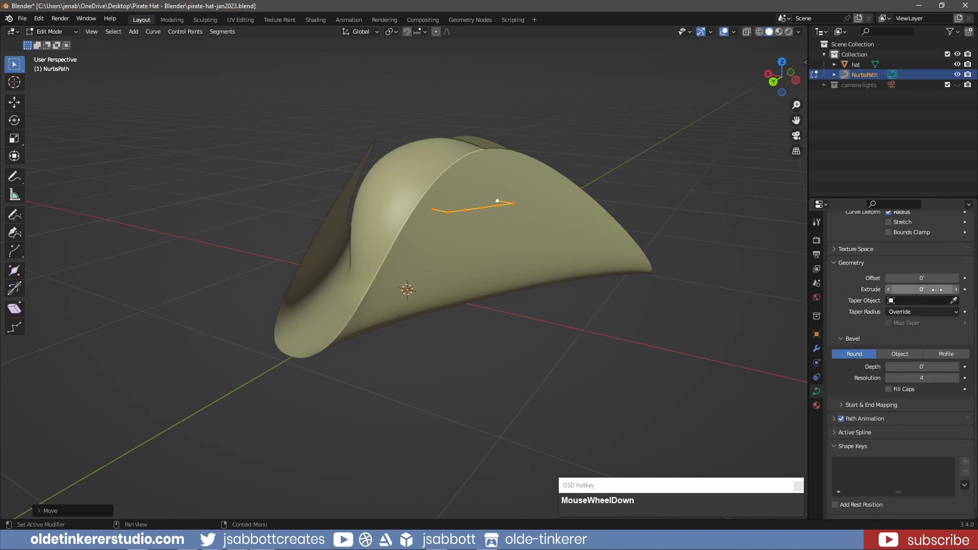
click(920, 289)
text(.)
key(Escape)
drag(920, 289, 937, 289)
middle_drag(489, 238, 576, 238)
click(926, 289)
text(.015)
key(Return)
middle_drag(489, 301, 581, 301)
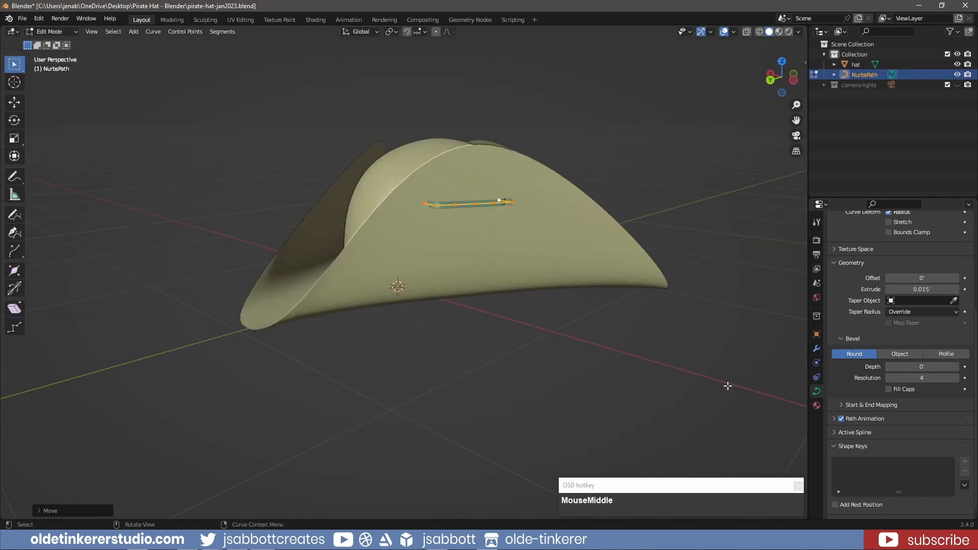
Set the curve's round bevel depth to 0.01' and its preview resolution to 3
click(920, 367)
text(.01)
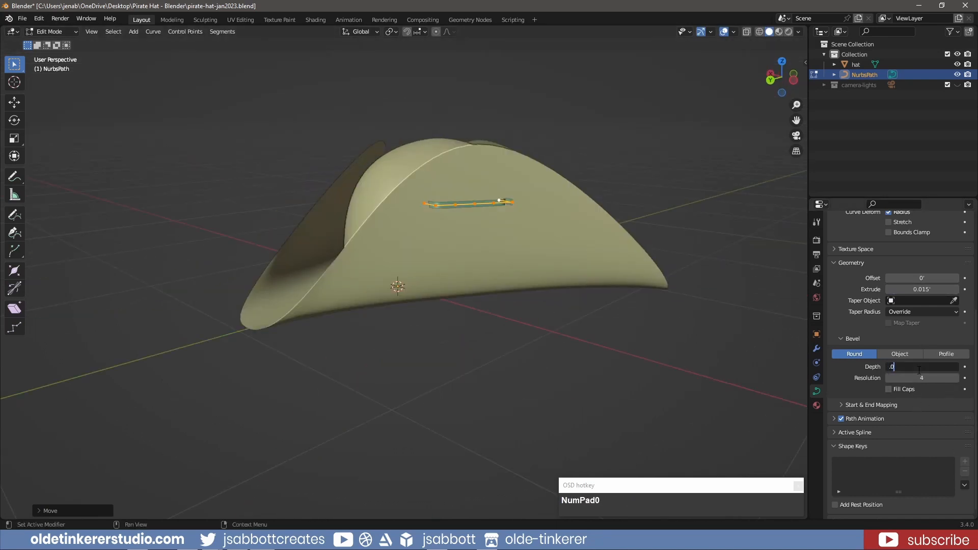
key(Return)
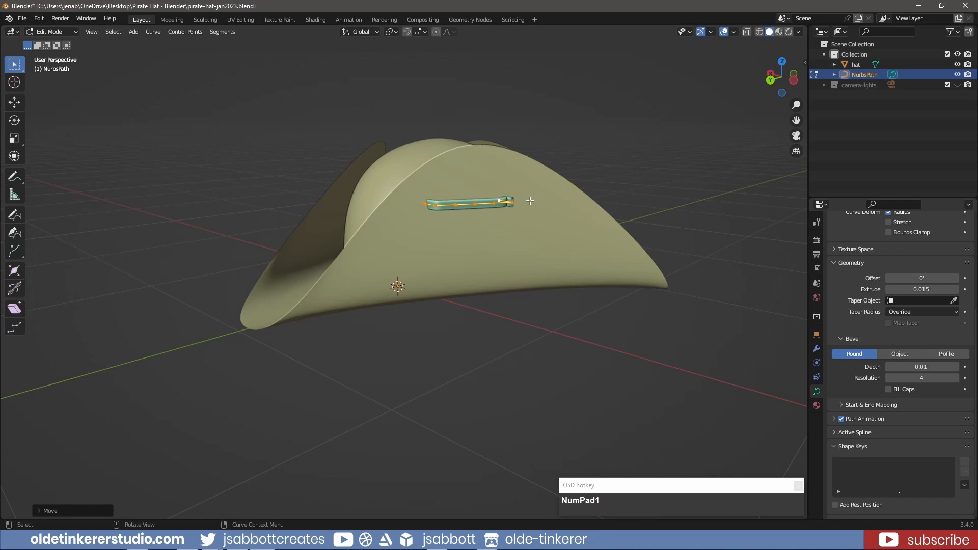
scroll(854, 283, up, 7)
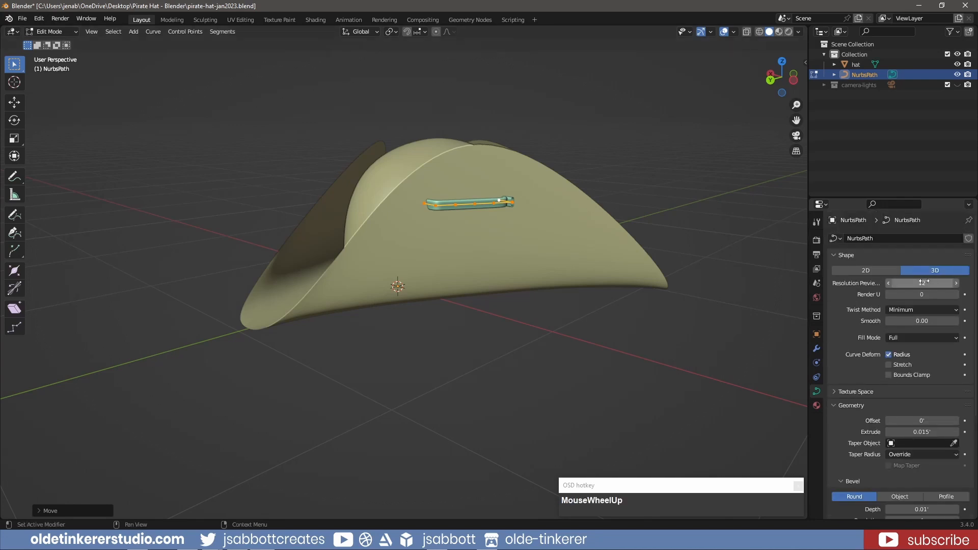
click(912, 286)
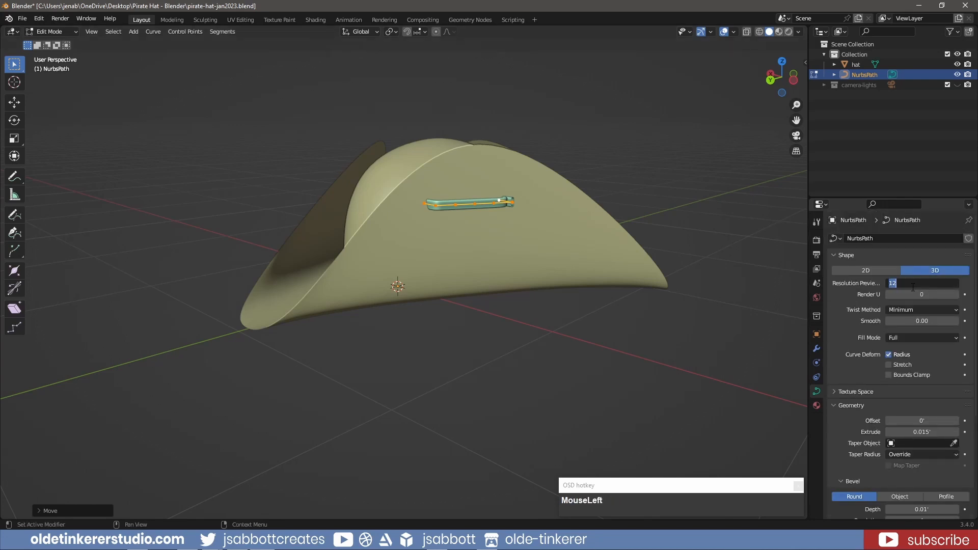
text(3)
key(Return)
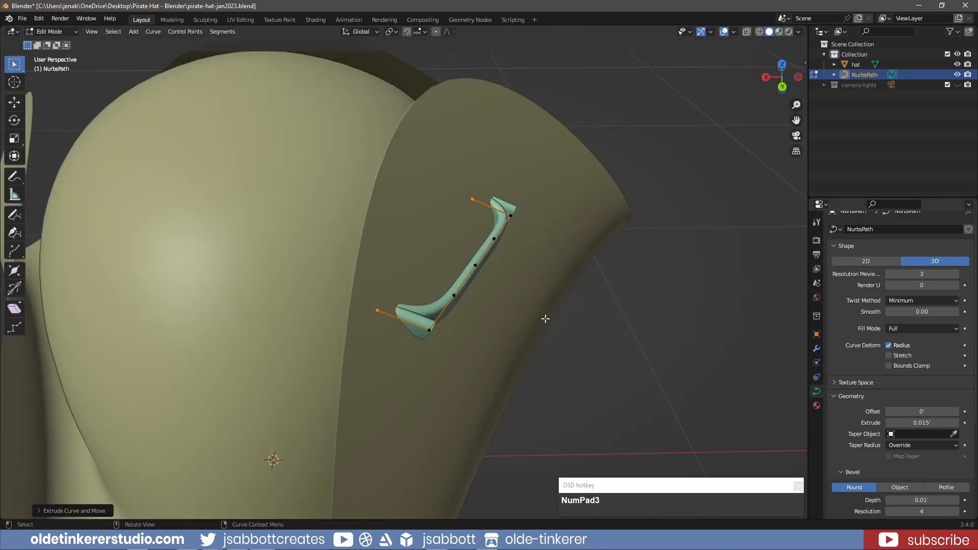
Return to Object Mode and convert the path curve to a mesh
key(Tab)
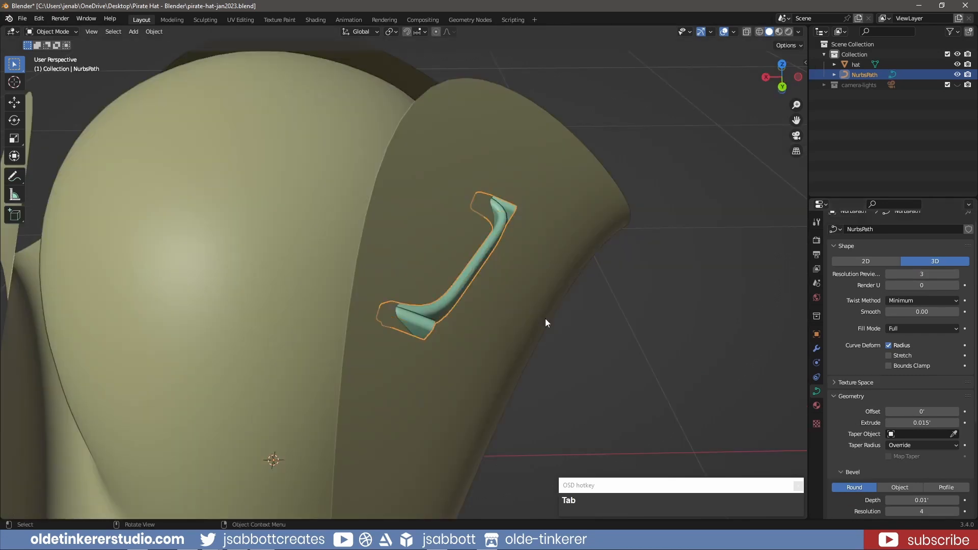
right_click(467, 284)
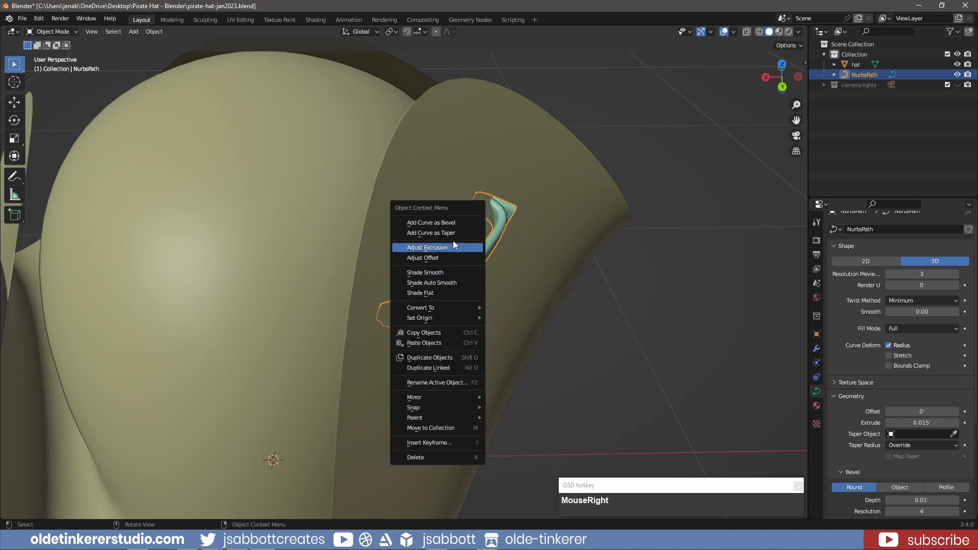
mouse_move(451, 307)
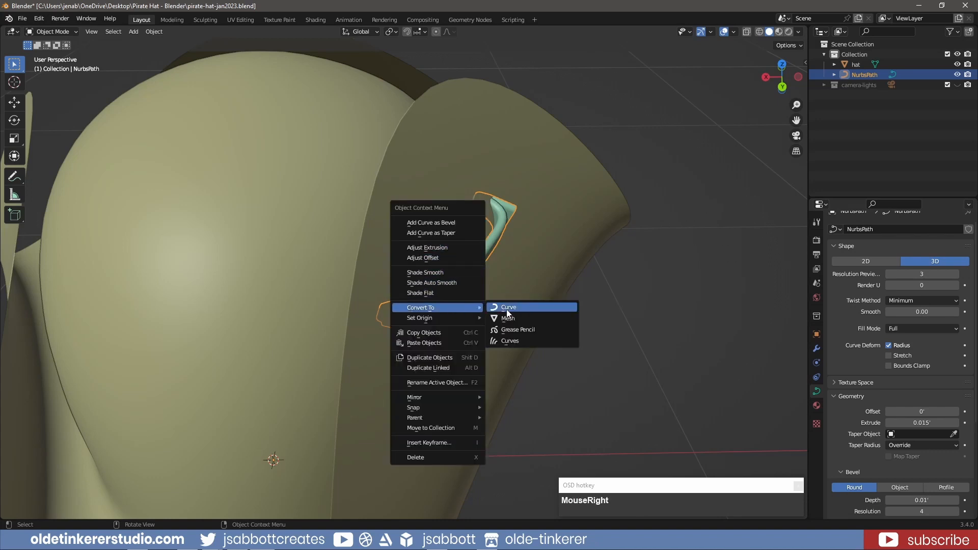
click(525, 318)
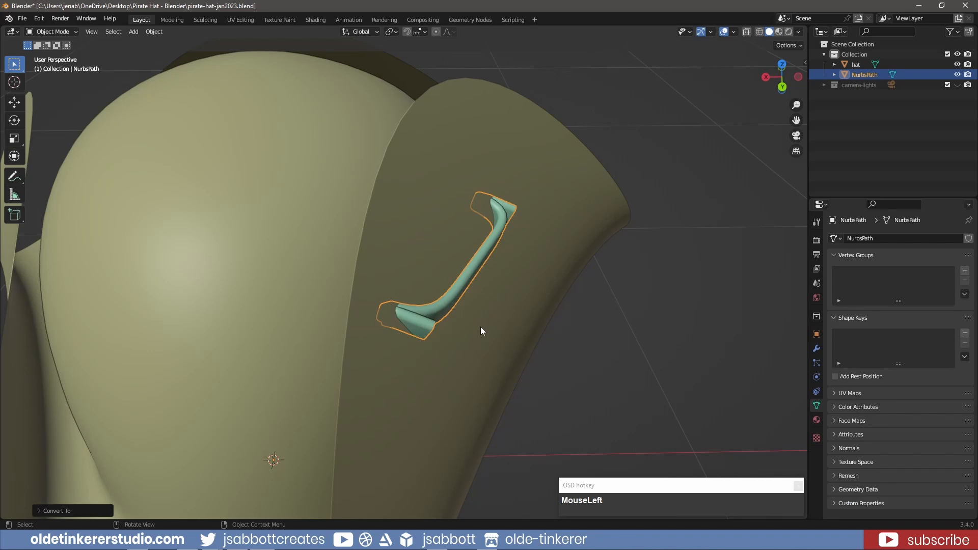
Enter Edit Mode with face selection on the converted strip, temporarily hiding the hat to expose the strip's embedded ends
key(Tab)
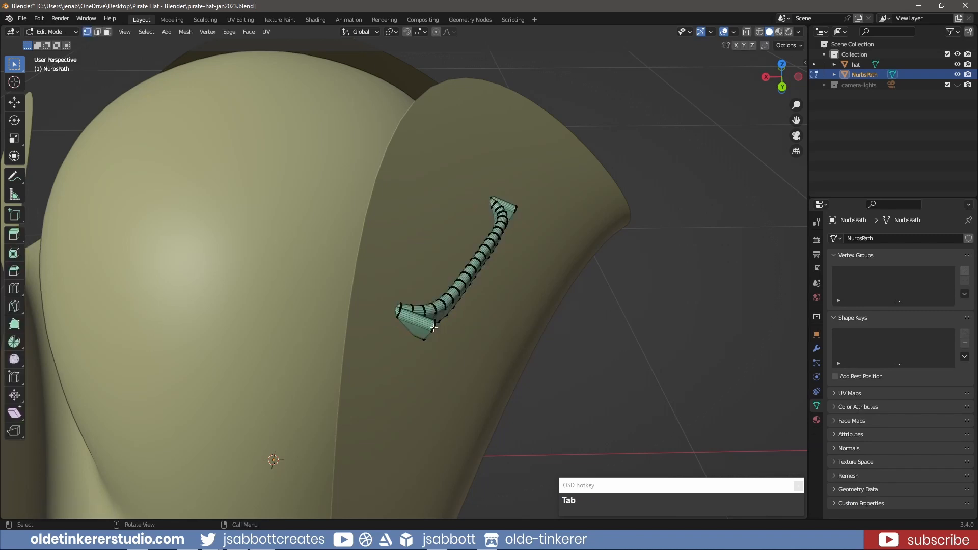
click(953, 64)
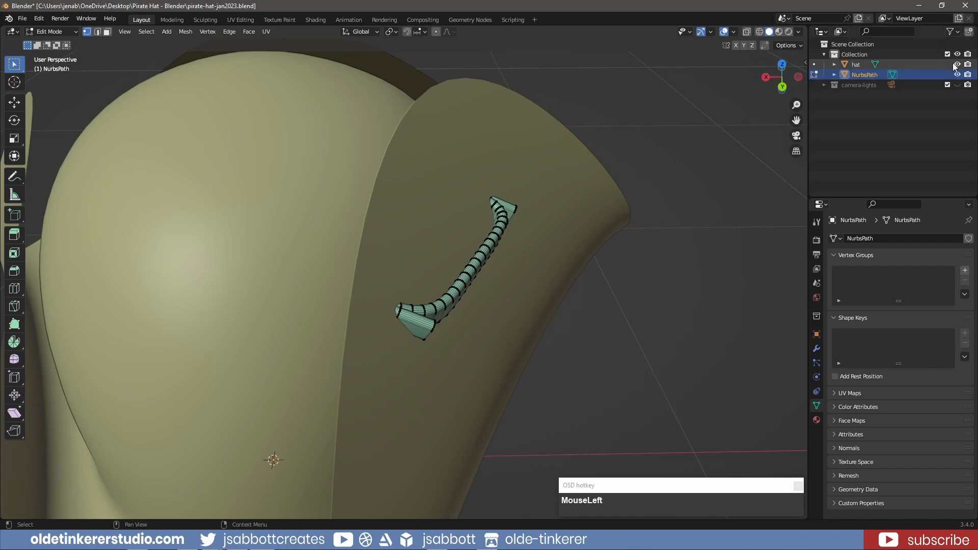
click(957, 64)
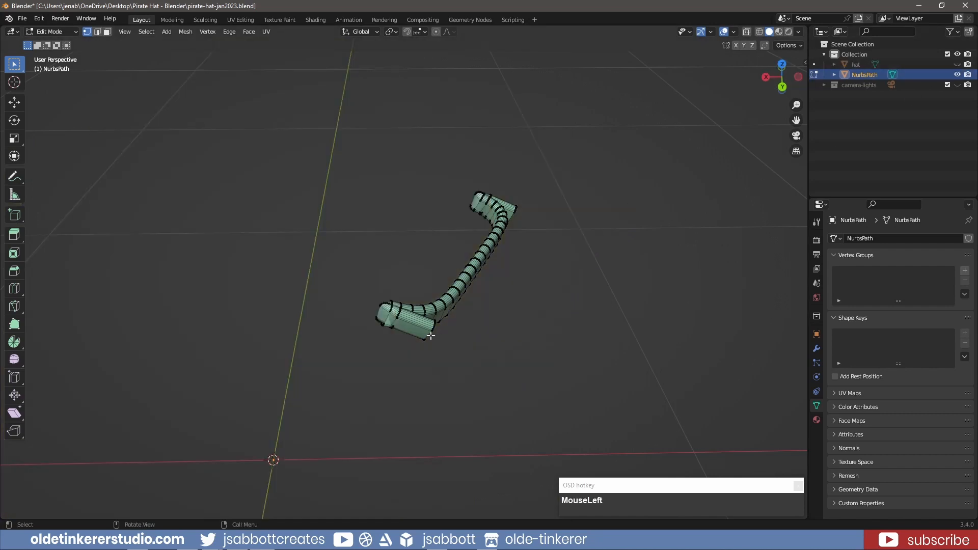
key(3)
middle_drag(431, 336, 575, 214)
click(957, 64)
Select the strip's linked faces and set the transform orientation to Normal
middle_drag(316, 173, 510, 186)
key(l)
key(r)
middle_drag(642, 371, 529, 215)
key(ctrl+z)
click(361, 31)
click(358, 80)
Rotate the strip about 17° around its normal Y axis so it slants across the brim
key(r)
key(y)
click(593, 253)
key(ctrl+z)
key(r)
key(y)
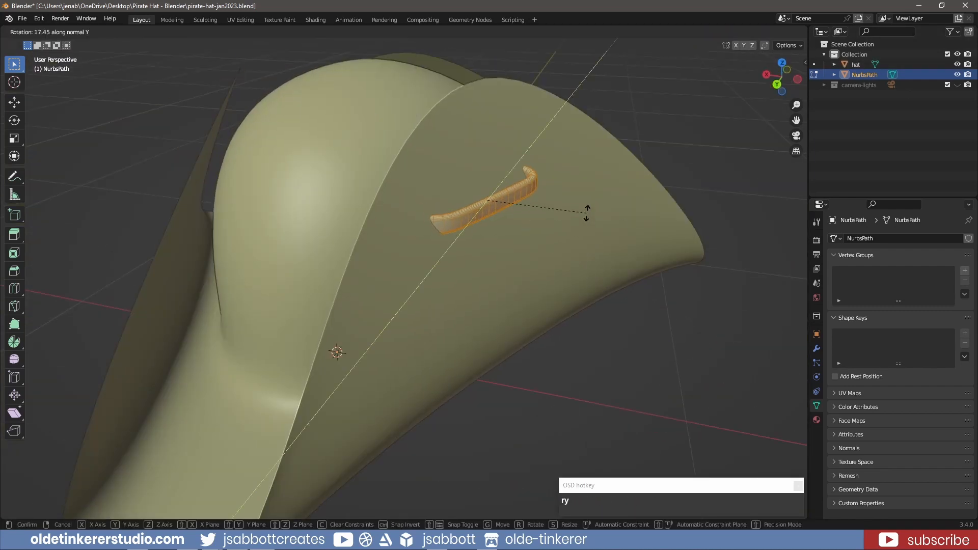
click(585, 214)
Duplicate the strip and rotate the copy around normal Y so the two cross in an X
mouse_move(588, 290)
middle_down()
mouse_move(501, 267)
mouse_move(591, 280)
middle_up()
key(shift+d)
key(r)
key(y)
click(513, 290)
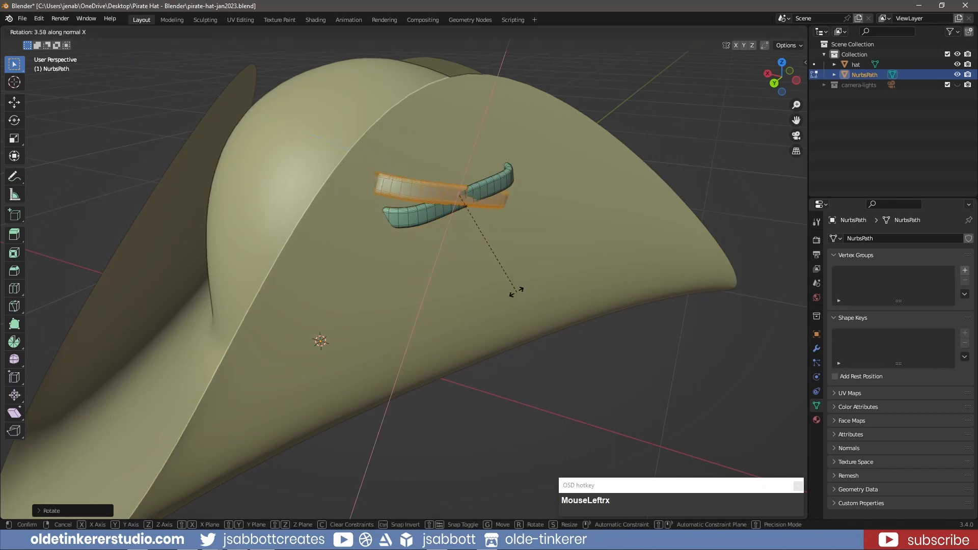
Try tilting the duplicated strip around its normal X axis, and undo the last rotation
key(l)
middle_drag(413, 224, 391, 244)
key(shift+l)
key(r)
key(x)
click(530, 270)
middle_drag(417, 286, 464, 289)
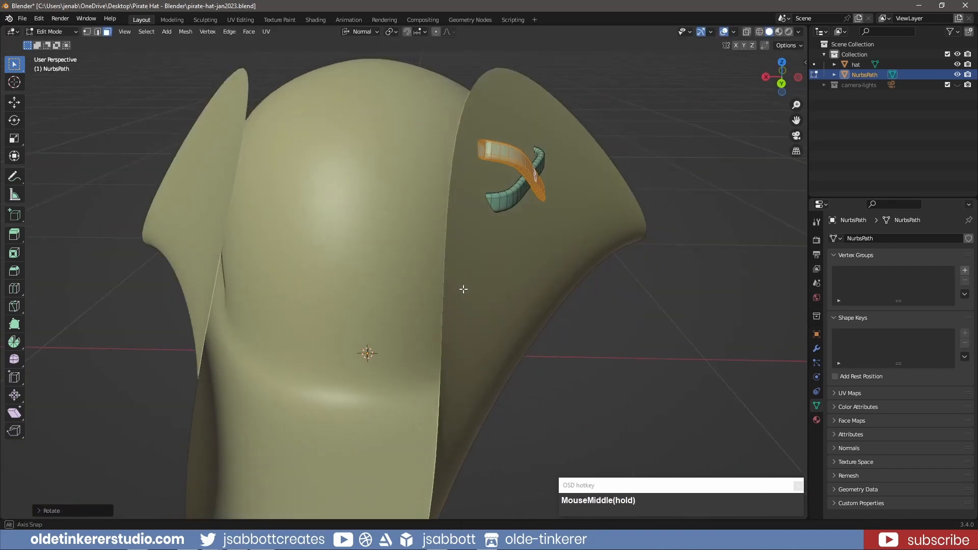
key(ctrl+z)
Rotate the crossed strips around Z and, using Global orientation, move them along Y against the brim
key(r)
key(z)
click(599, 212)
click(361, 32)
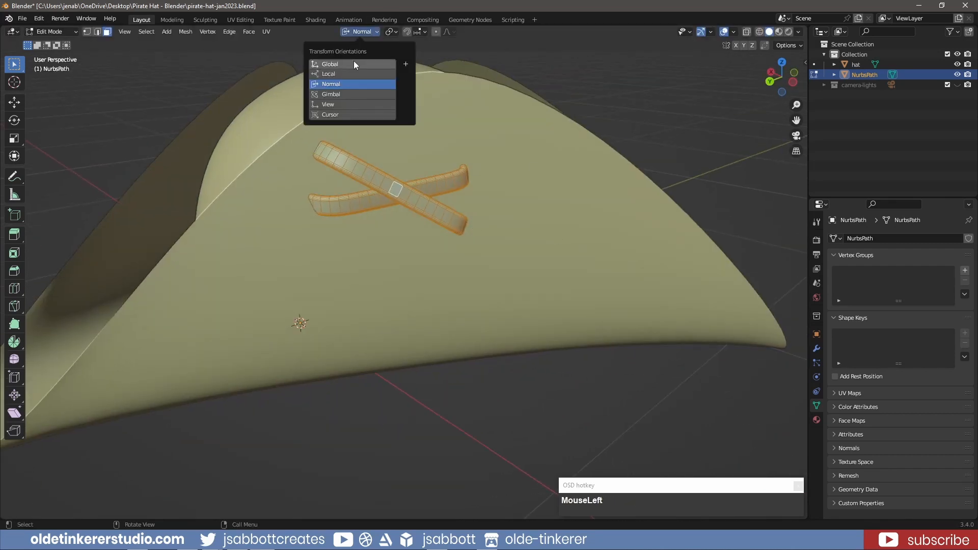
click(354, 63)
key(g)
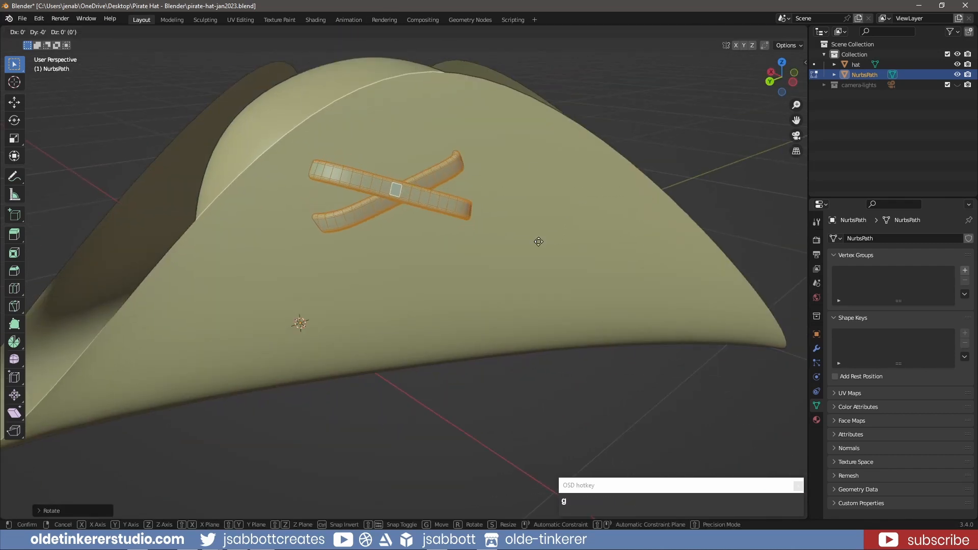
key(y)
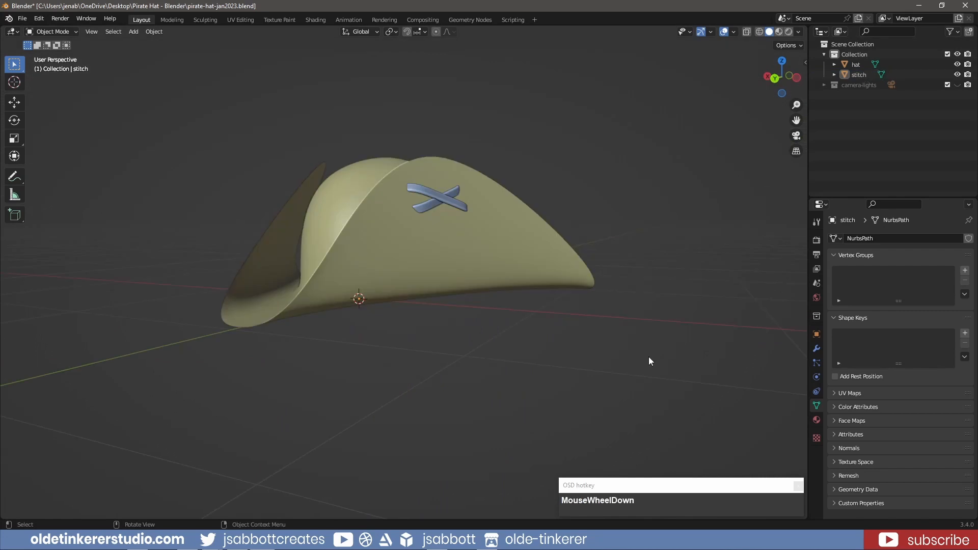
Switch the viewport shading to Material Preview
key(z)
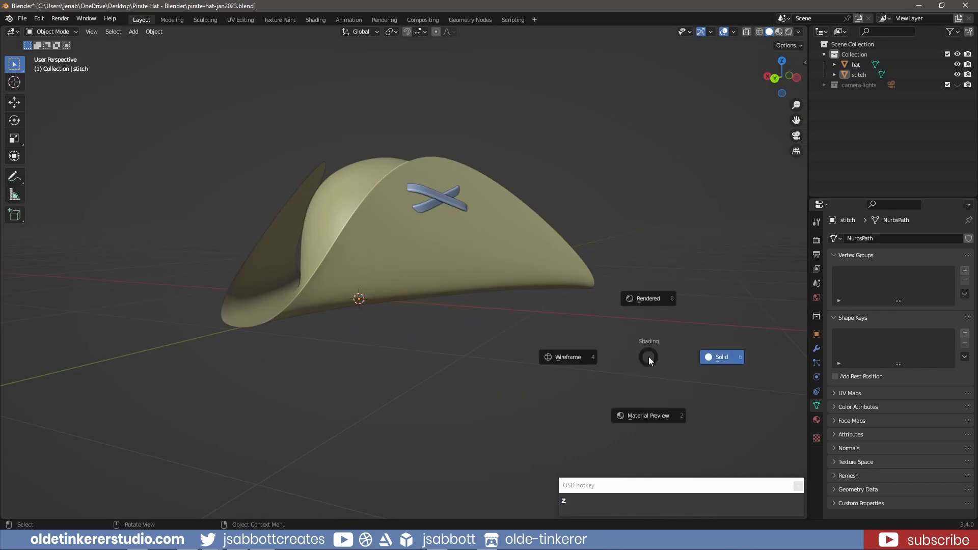
click(644, 418)
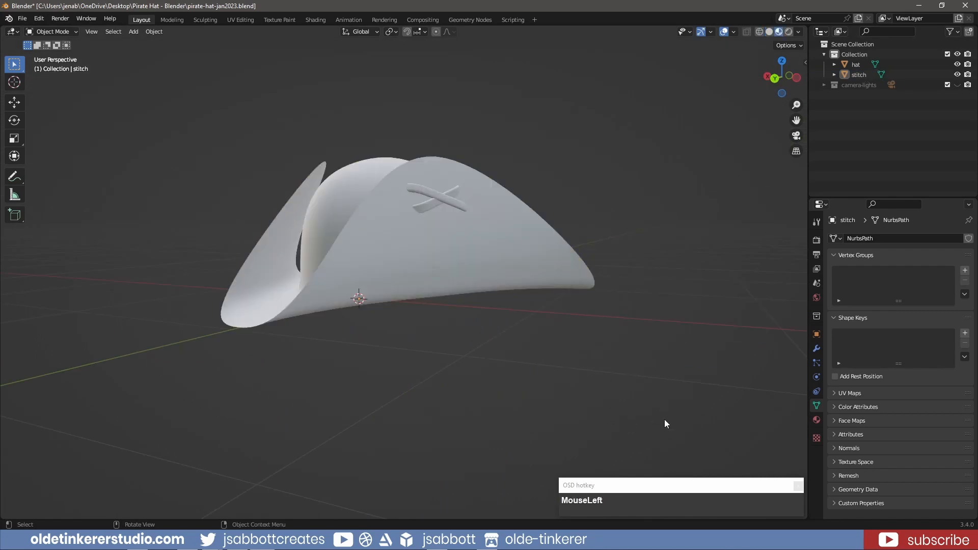
drag(685, 488, 685, 226)
click(802, 514)
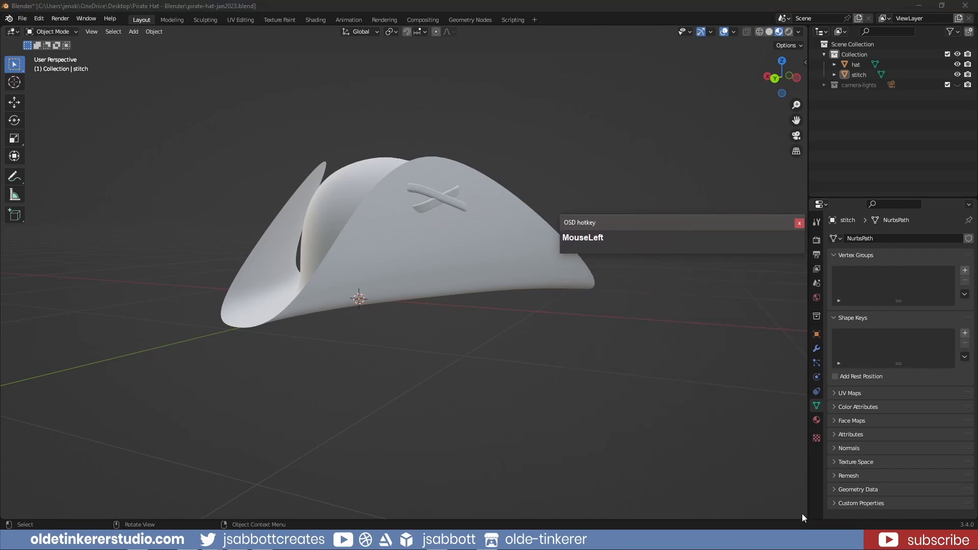
Split the 3D viewport into upper and lower areas, change the lower one to the Shader Editor, and hide its sidebar
drag(804, 517, 611, 253)
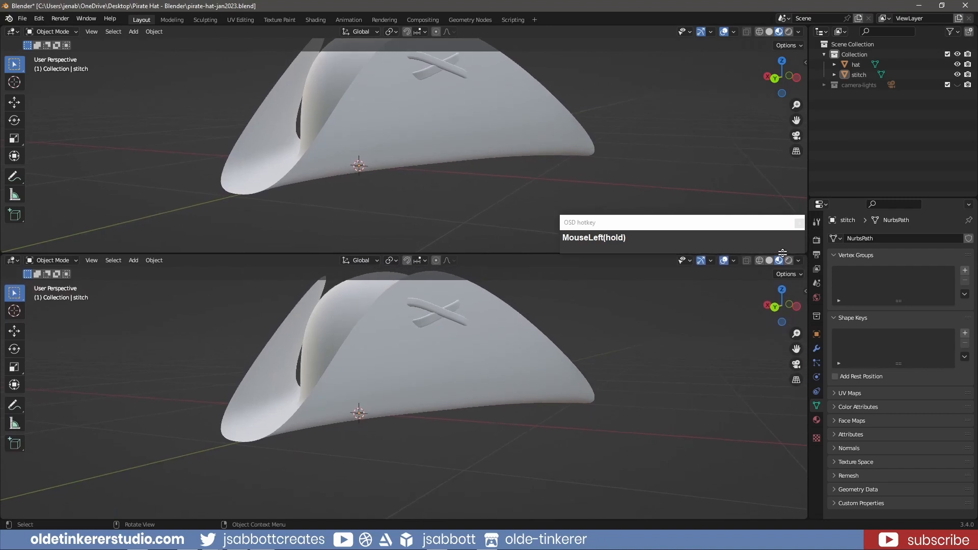
scroll(431, 154, down, 2)
shift+middle_drag(428, 136, 429, 169)
click(664, 222)
drag(665, 222, 663, 216)
click(12, 260)
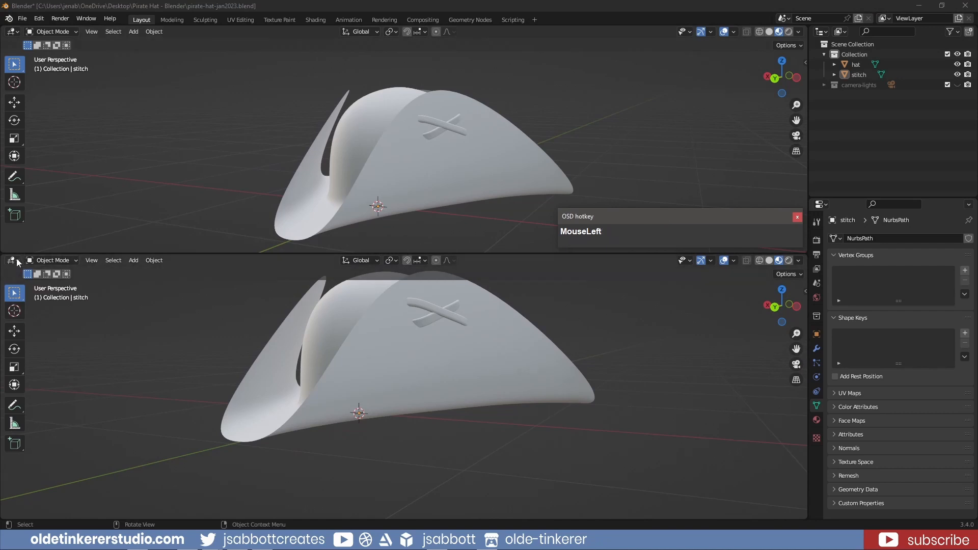
click(49, 356)
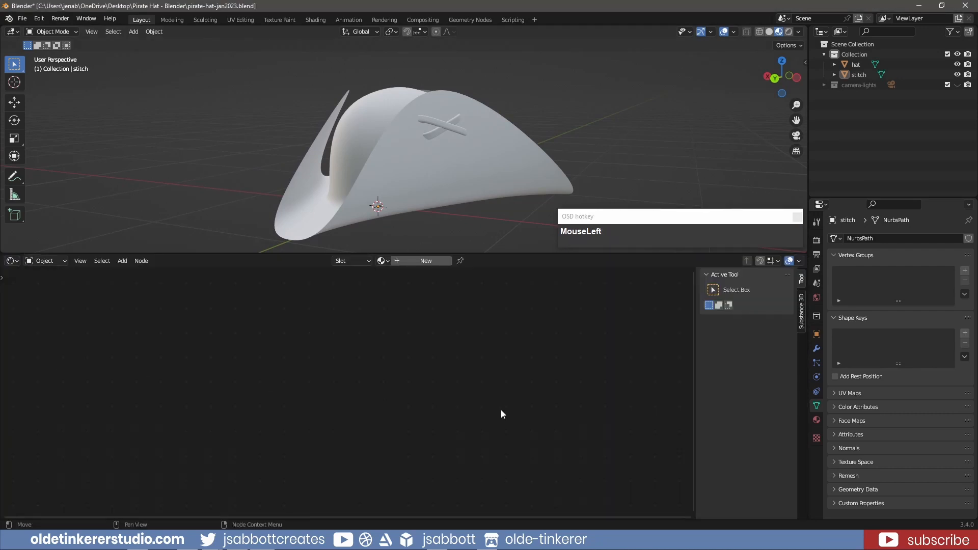
key(n)
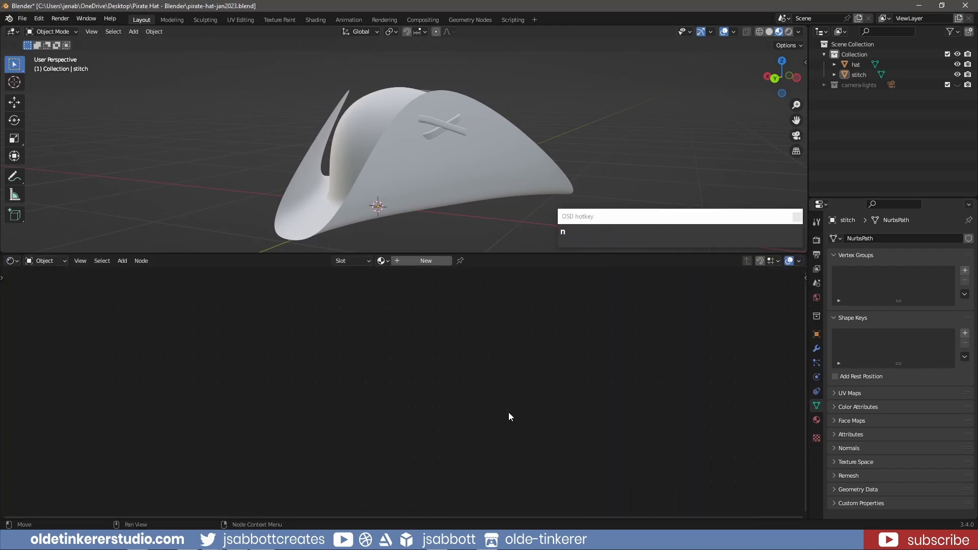
Create a new material on the hat object and name it hat
click(408, 193)
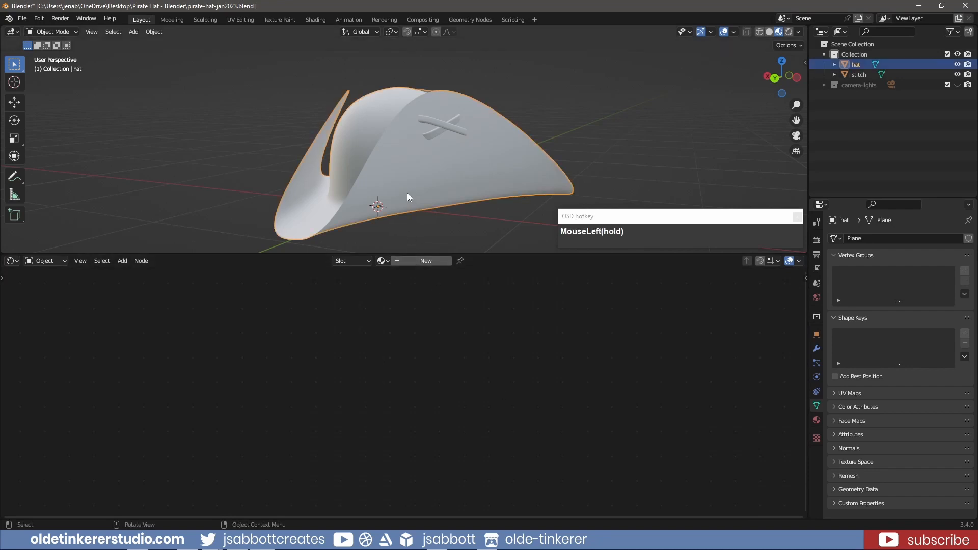
click(422, 262)
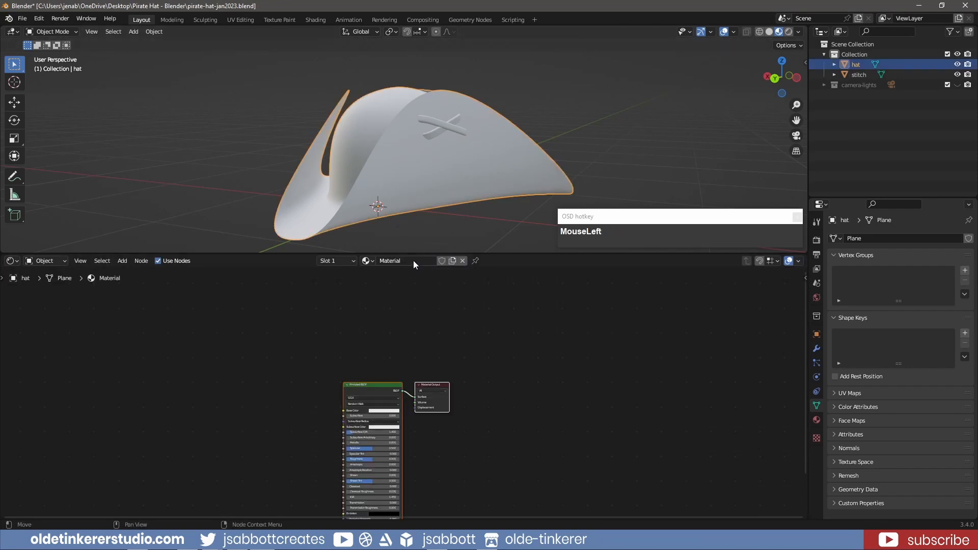
text(hat)
key(Return)
Set the hat material's Principled BSDF base color to hex 422916
scroll(289, 424, up, 2)
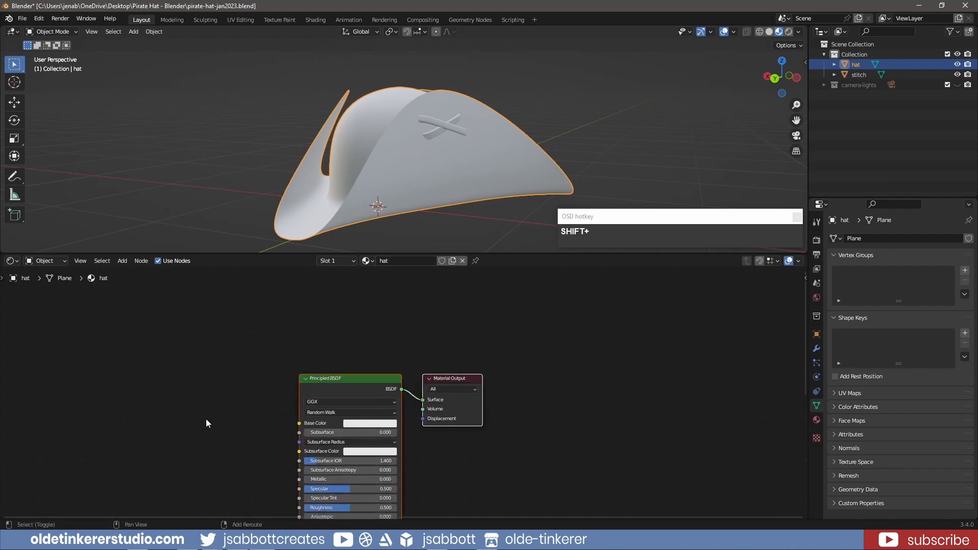
shift+middle_drag(208, 421, 324, 361)
scroll(353, 372, up, 1)
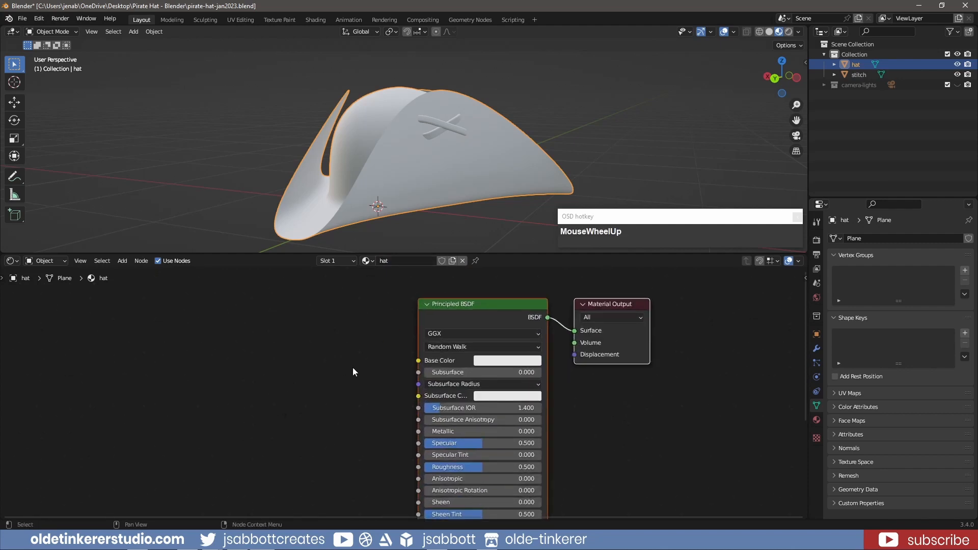
click(525, 361)
click(530, 314)
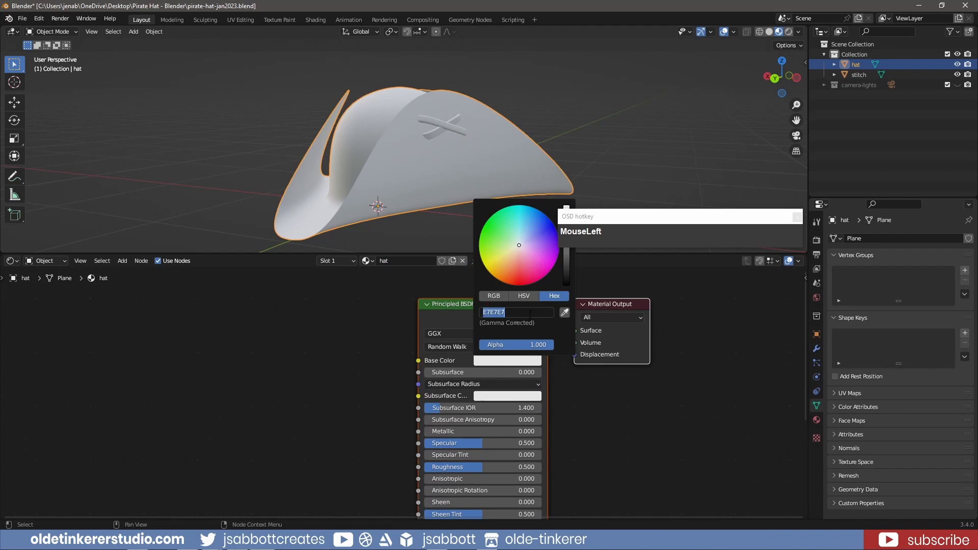
text(422916)
key(Return)
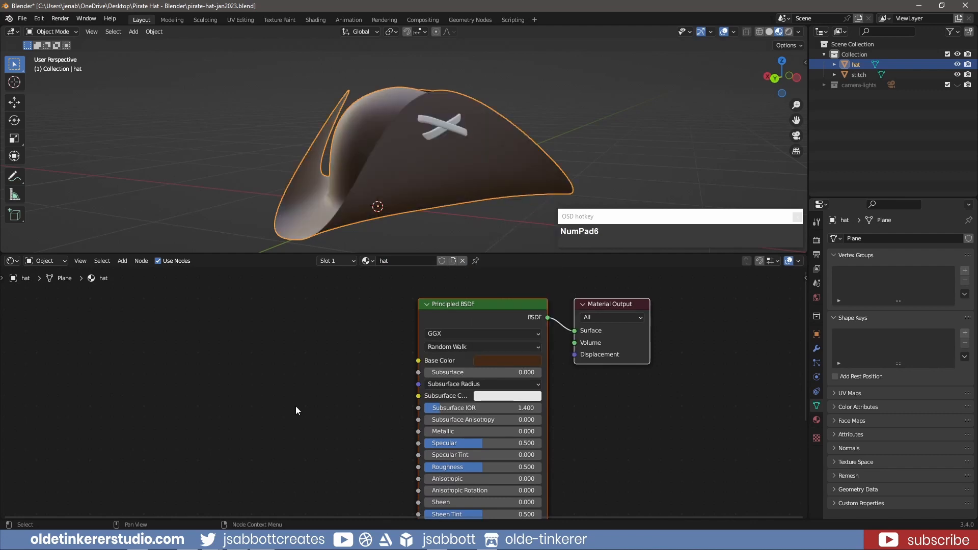
Set the hat material's roughness to 0.75
click(493, 466)
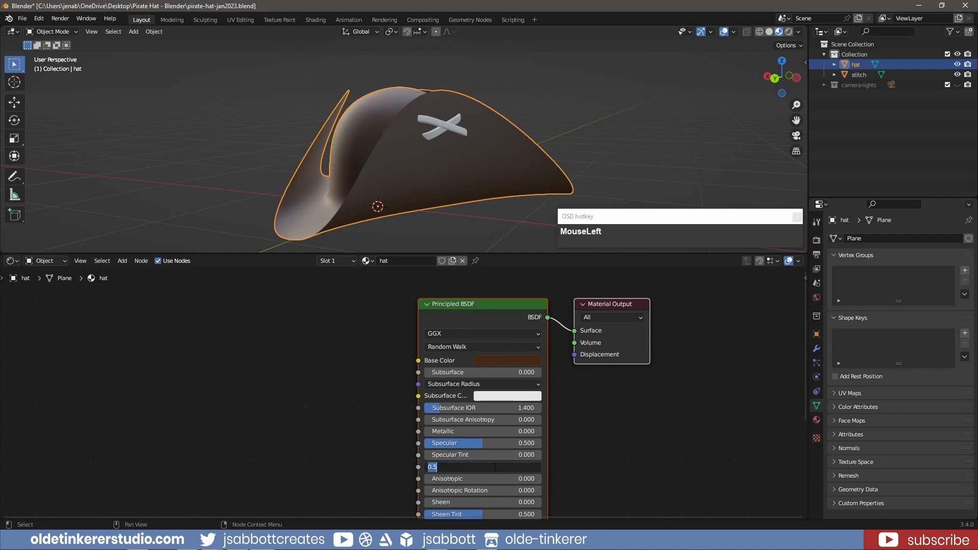
text(.75)
key(Return)
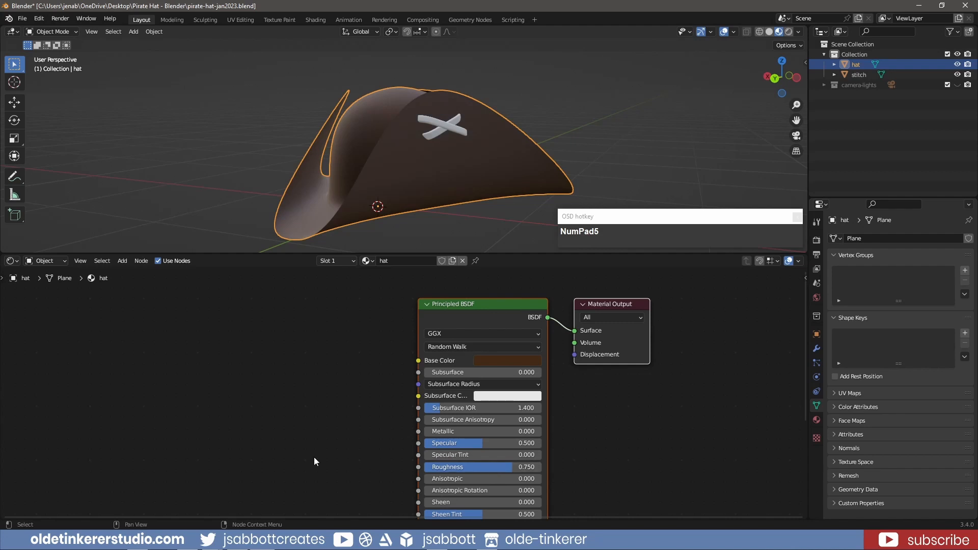
Add a Voronoi Texture node beside the Principled BSDF and attach Mapping and Texture Coordinate nodes to it
shift+middle_drag(341, 442, 388, 380)
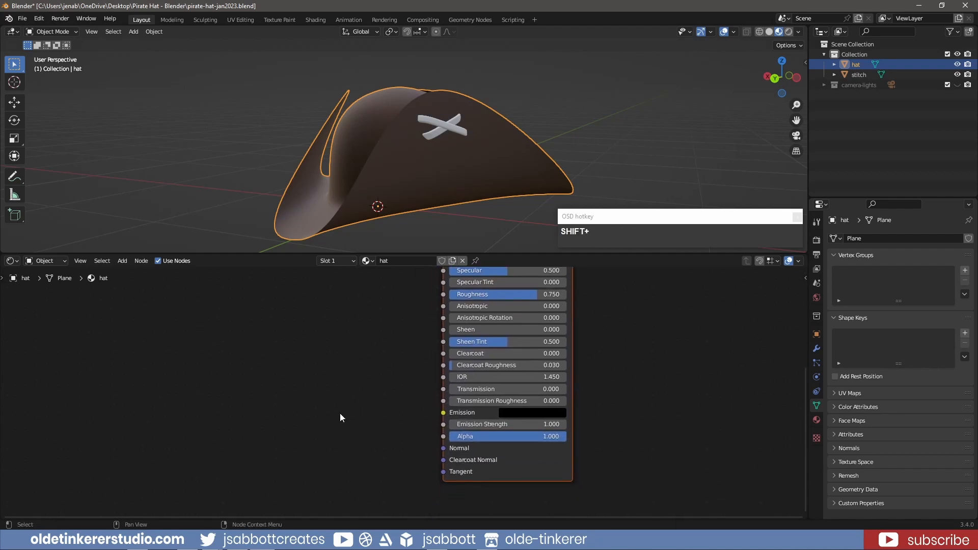
key(shift+a)
mouse_move(292, 454)
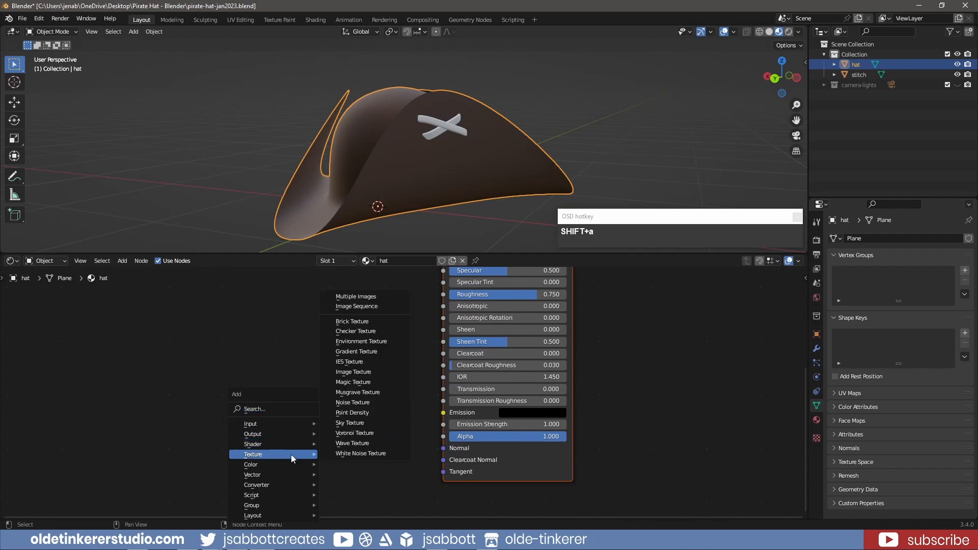
click(356, 434)
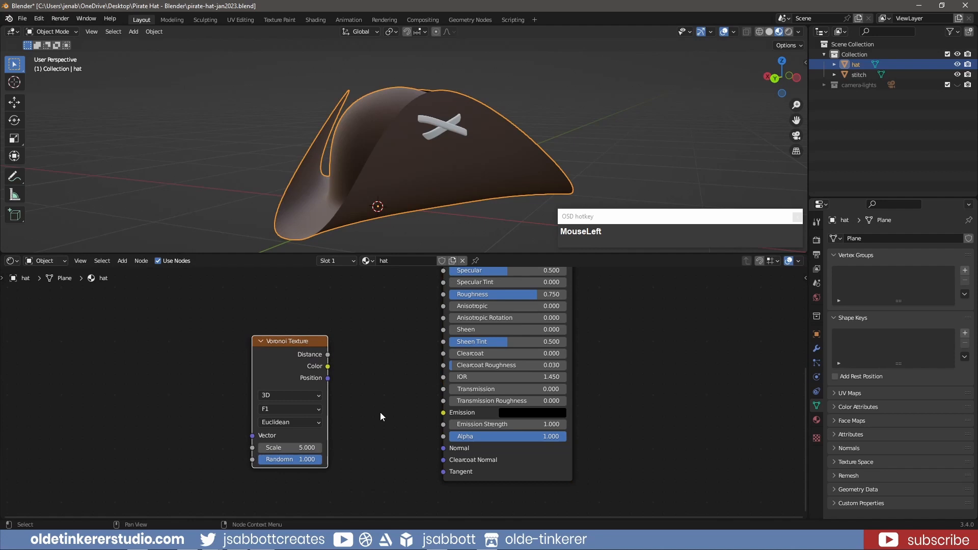
key(ctrl+t)
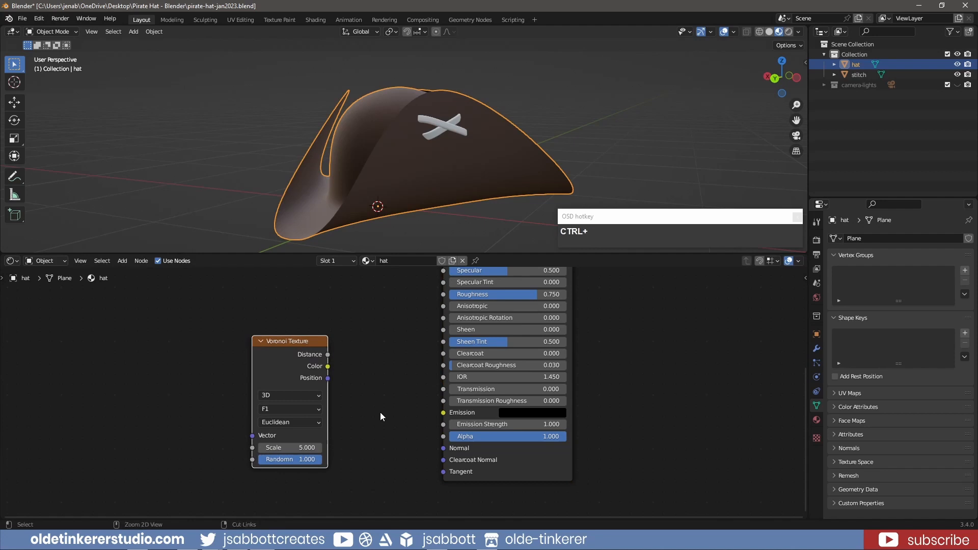